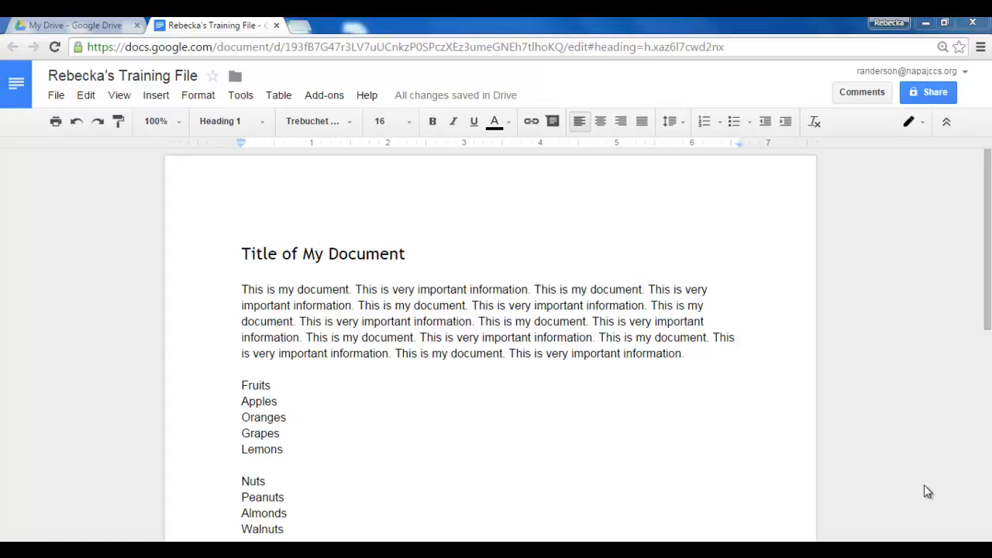
Open the document's rename dialog, dismiss it without changes, and star the document
left_click(140, 80)
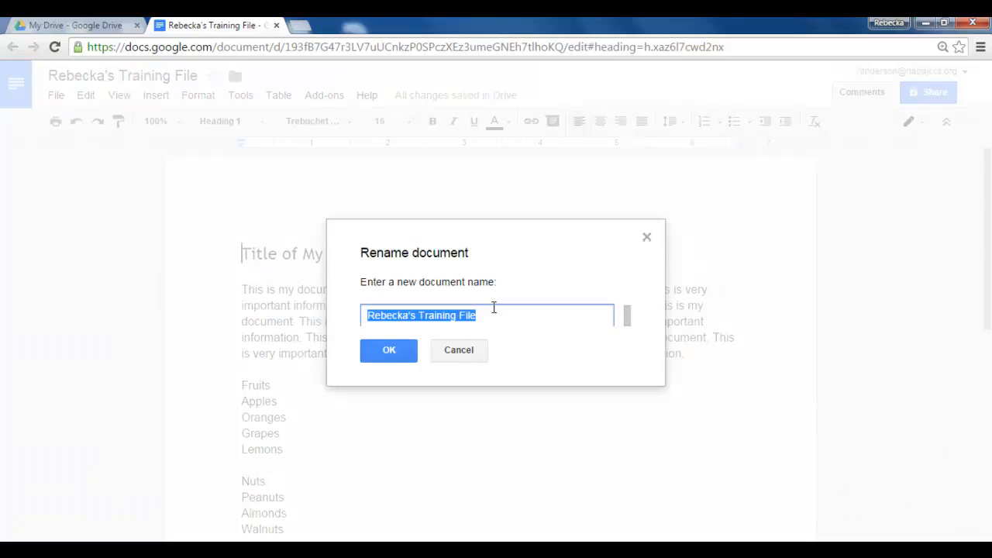
left_click(472, 354)
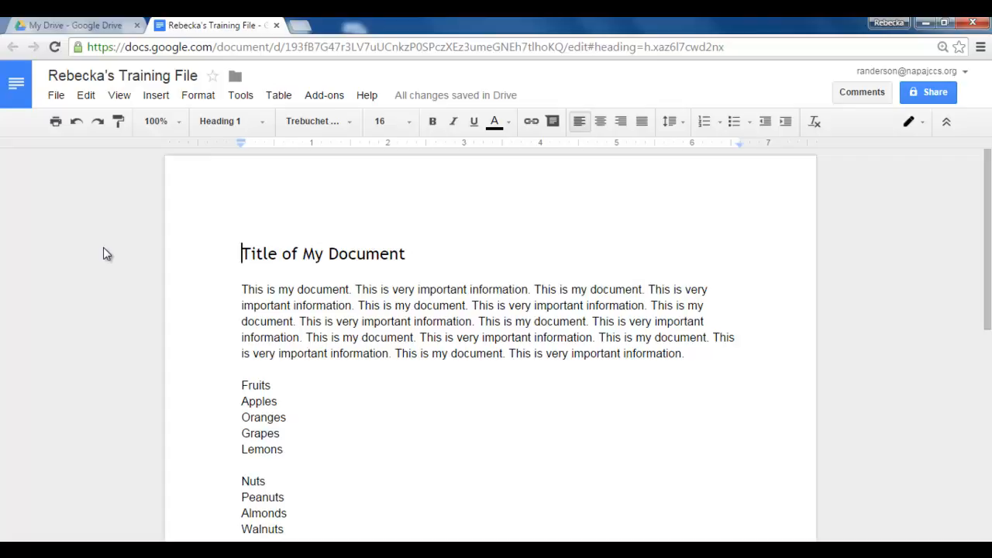
left_click(212, 76)
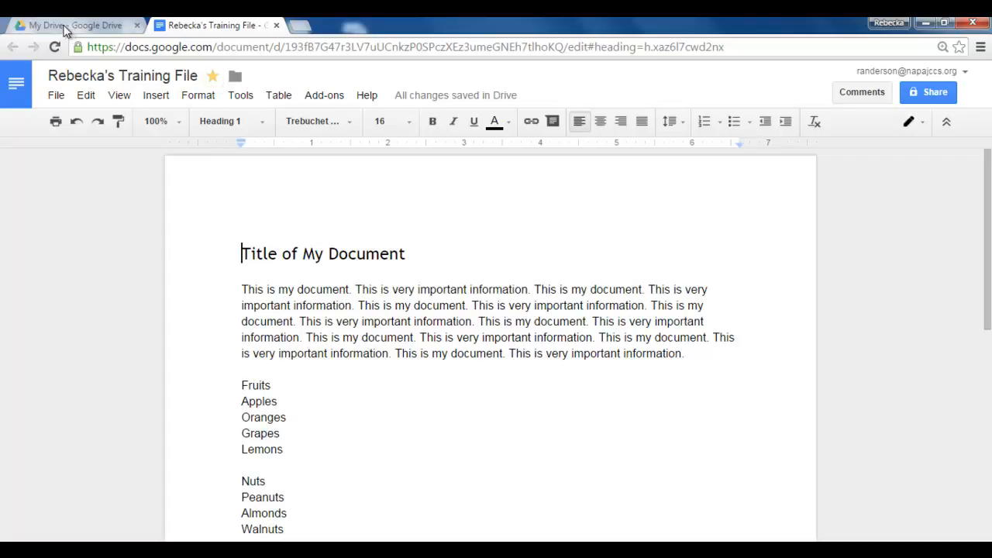
Check the starred document in Google Drive's file list and Starred view, and return to the document
left_click(68, 28)
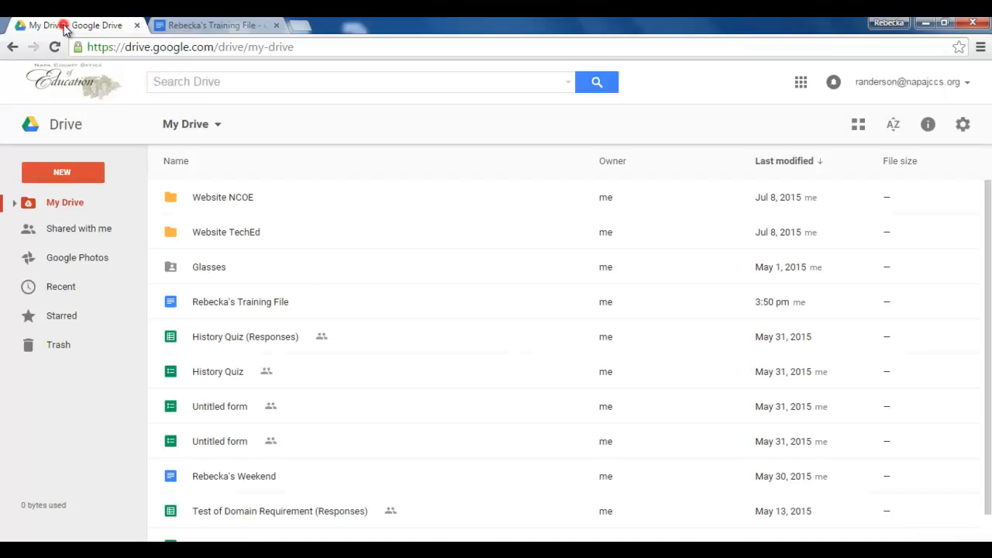
left_click(223, 309)
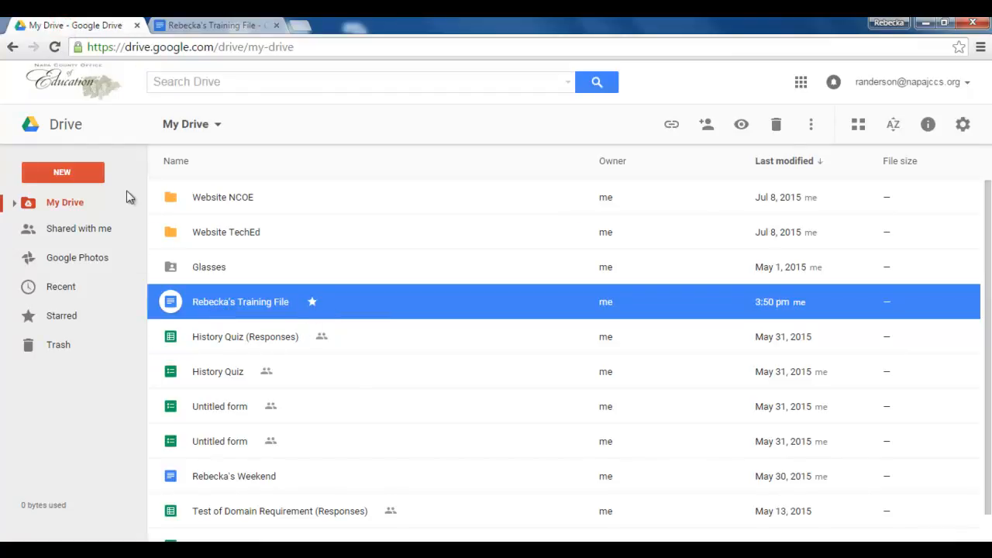
left_click(63, 317)
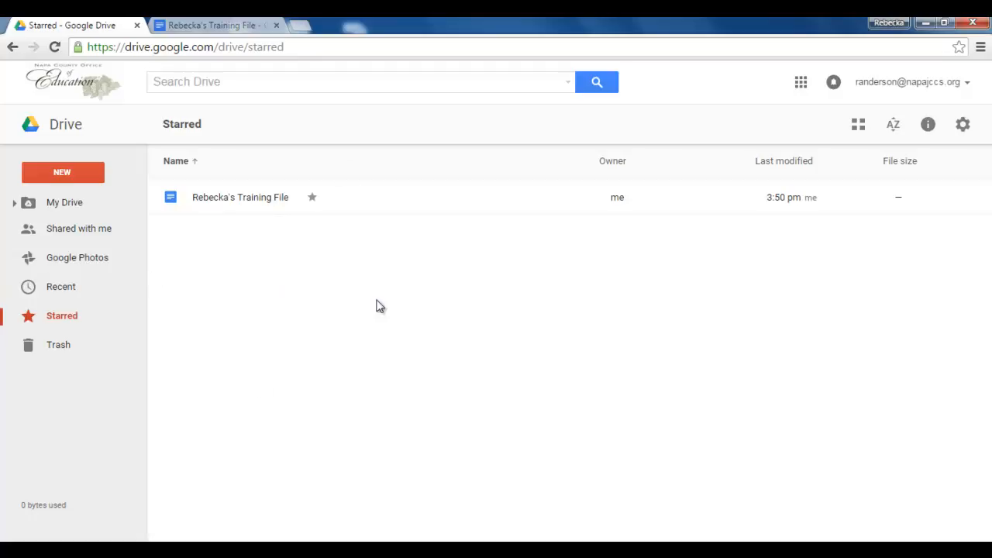
left_click(208, 25)
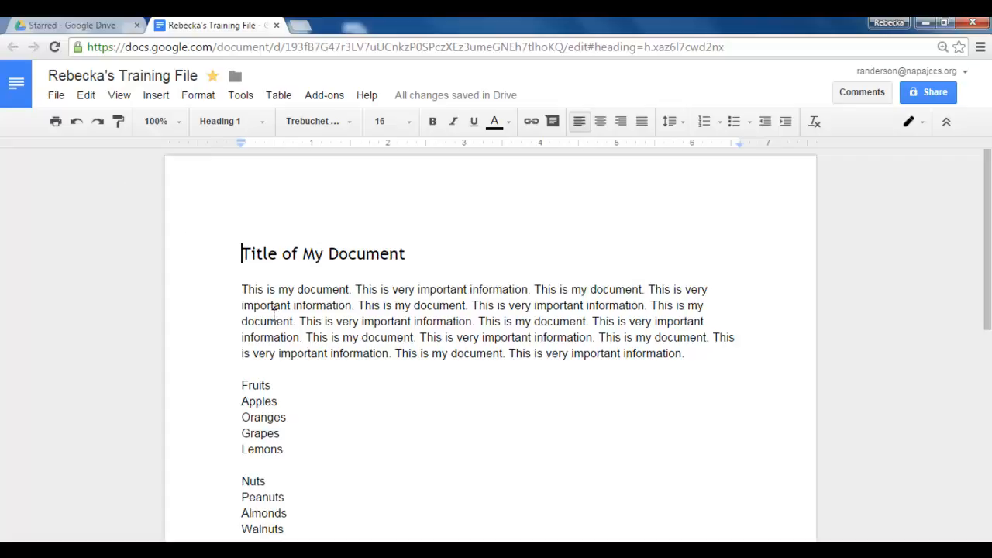
Zoom the document to 150%, to 75%, and back to 100%
left_click(177, 123)
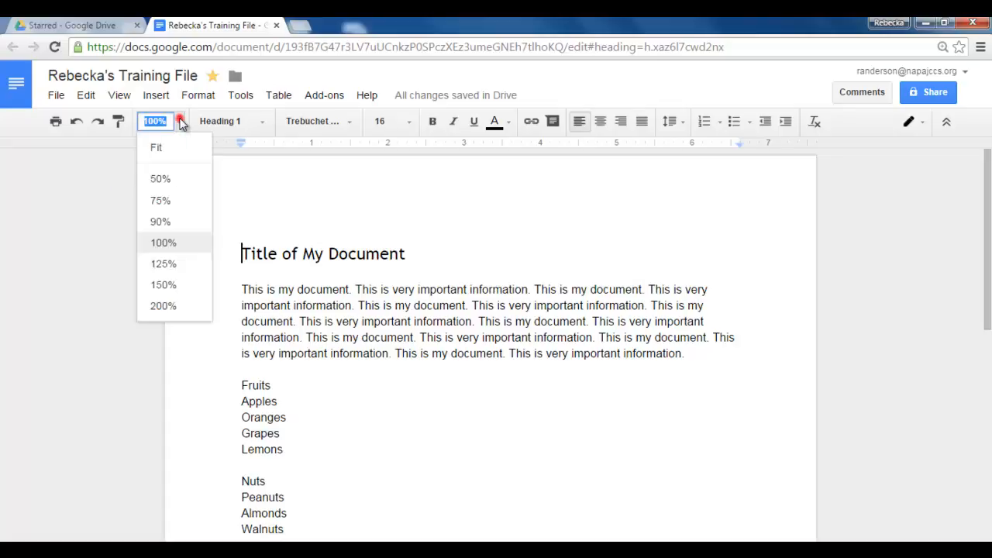
left_click(172, 284)
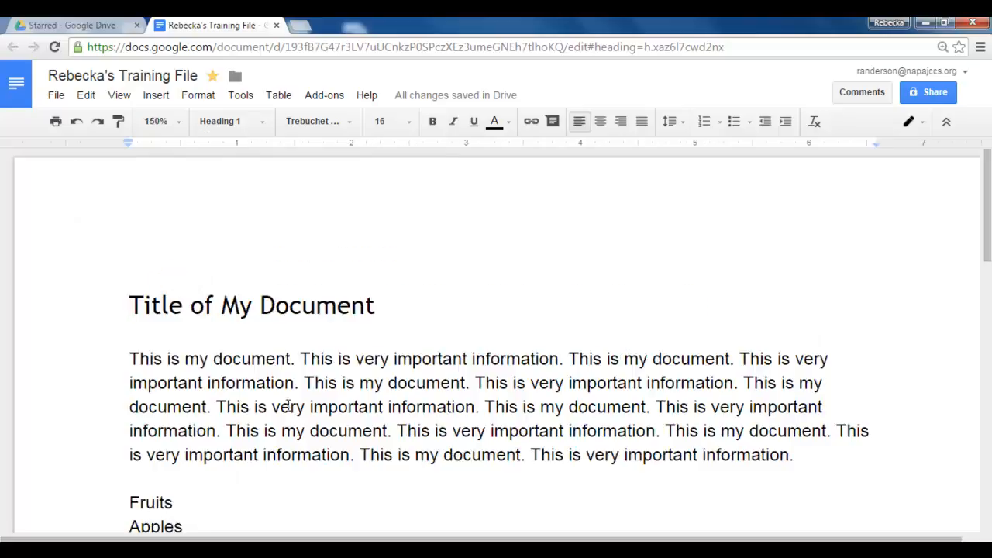
left_click(177, 122)
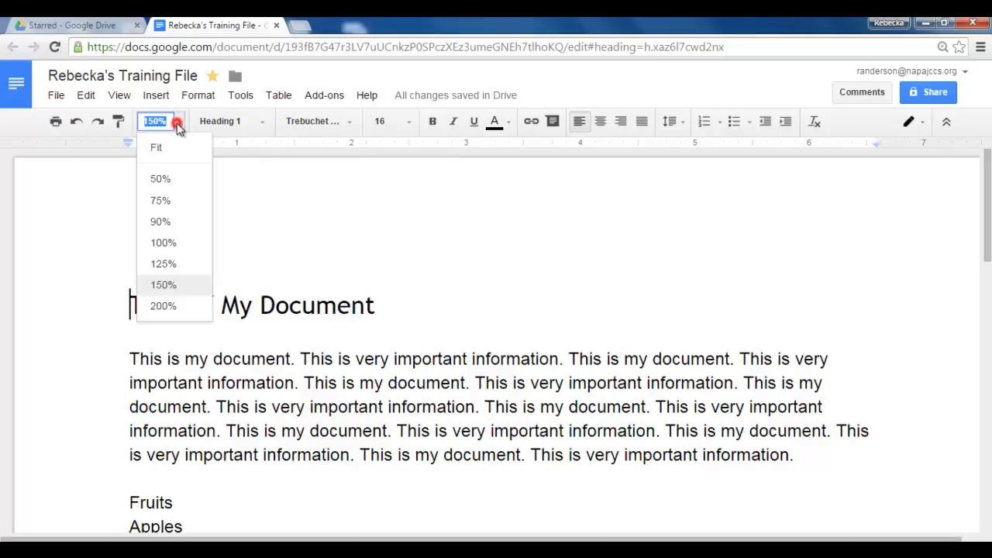
left_click(175, 201)
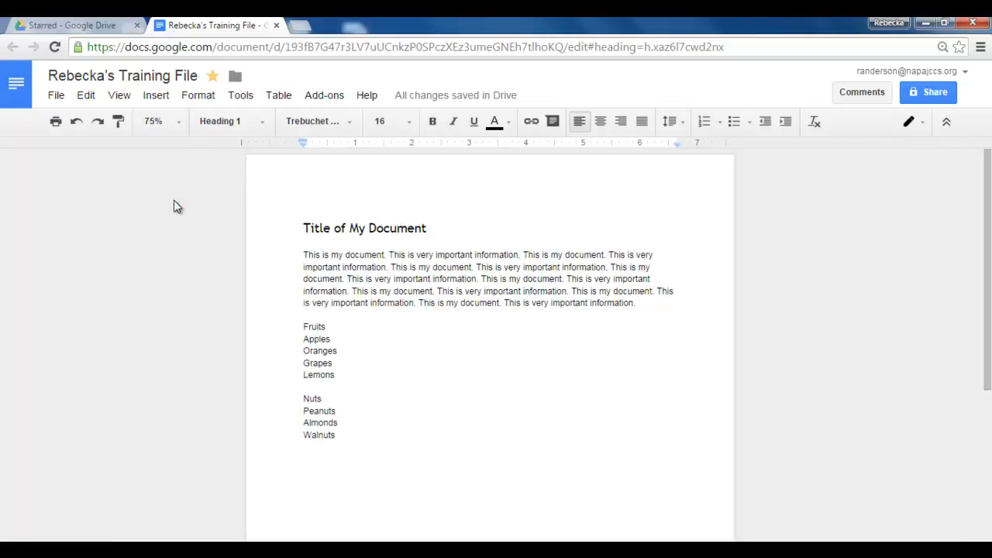
left_click(177, 121)
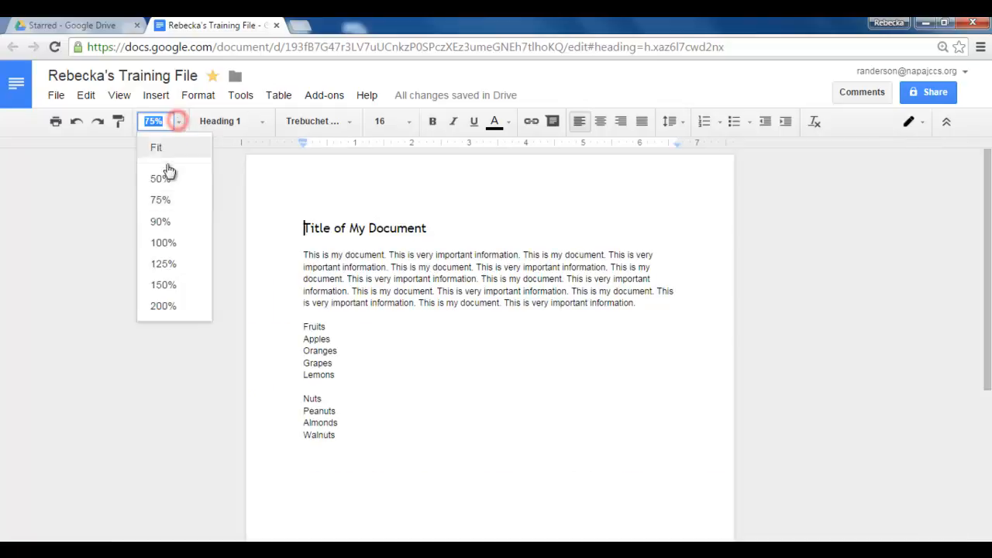
left_click(172, 242)
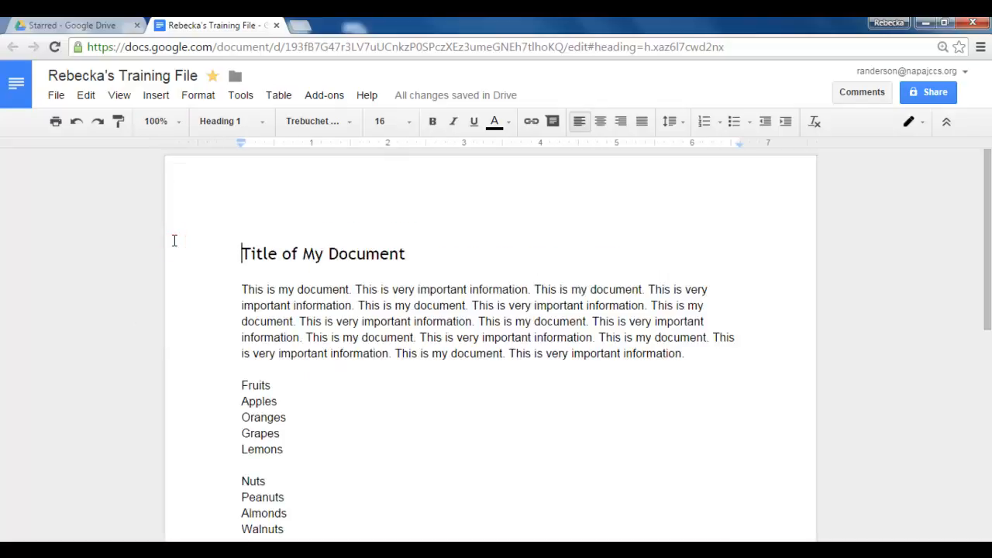
Examine the paragraph styles available for the body text and compare the styles of the title and body
left_click(229, 309)
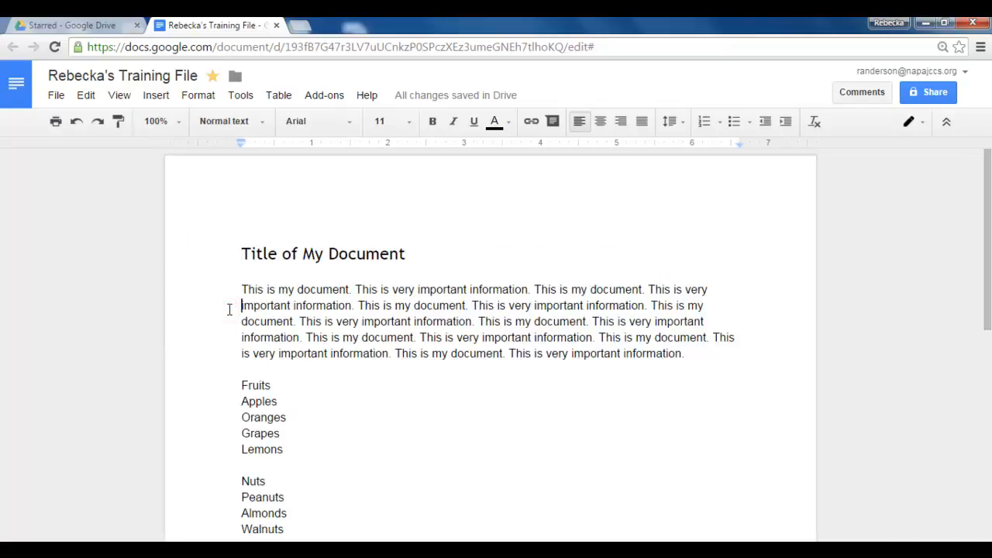
left_click(264, 125)
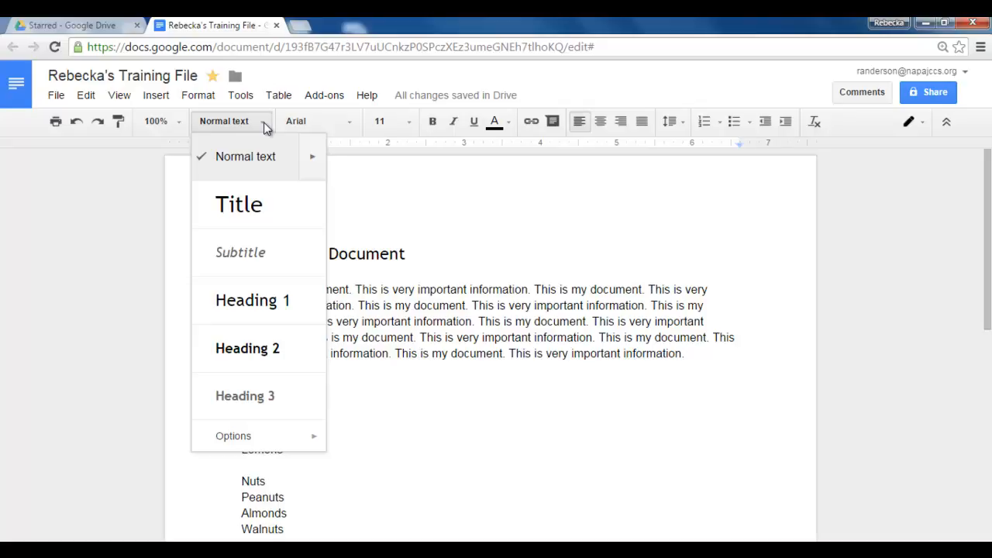
left_click(506, 238)
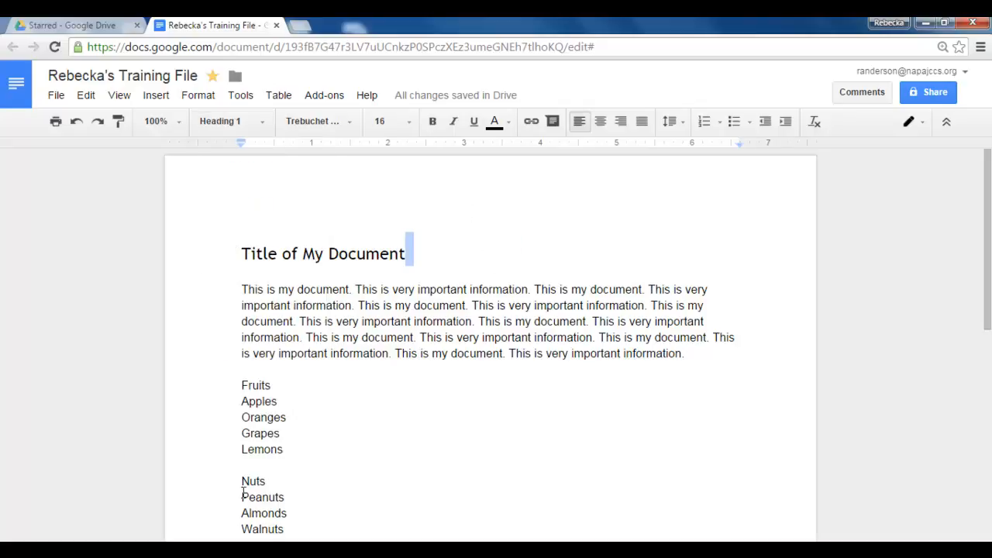
left_click(246, 296)
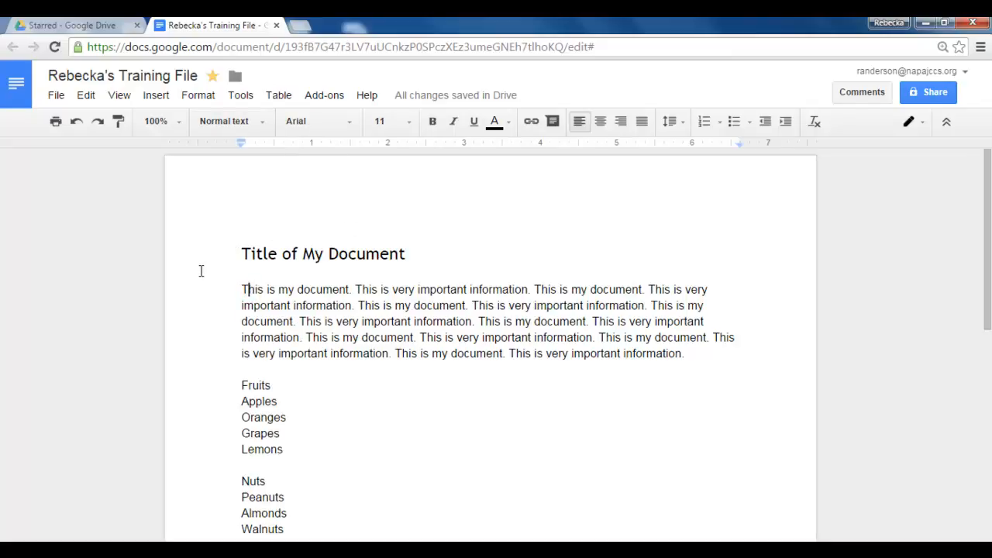
Try Georgia on the whole body paragraph below the title and set its font to Trebuchet MS
left_click_drag(229, 289, 705, 353)
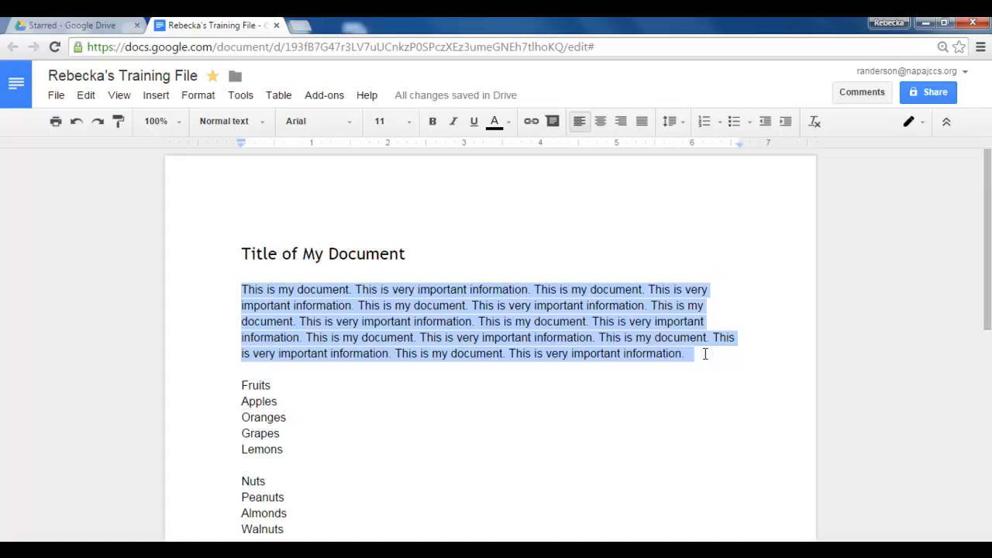
left_click(353, 124)
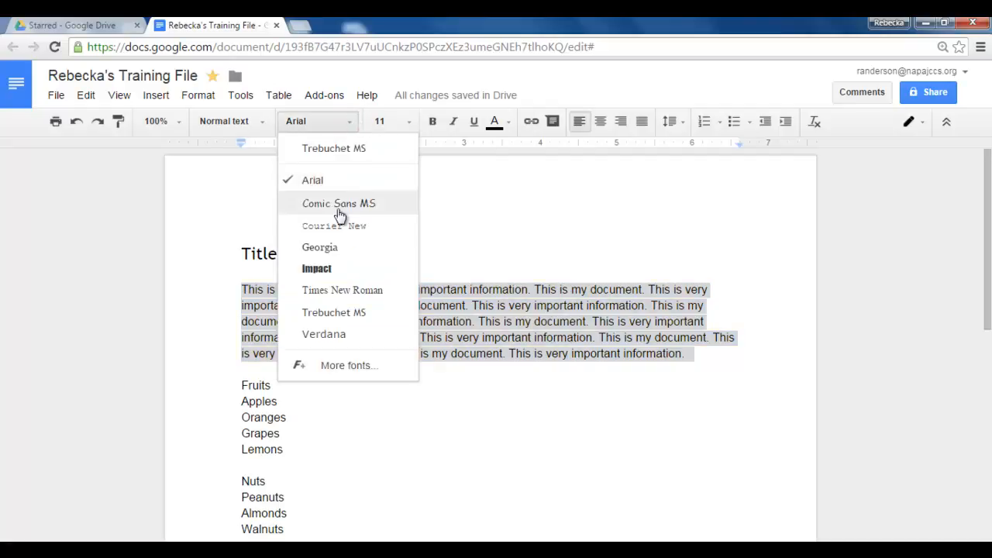
left_click(339, 249)
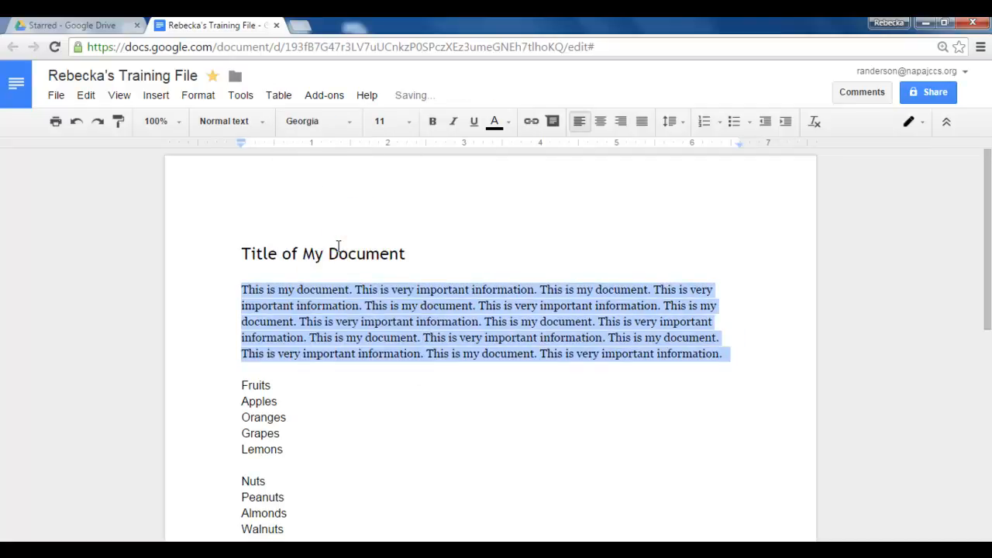
left_click(349, 121)
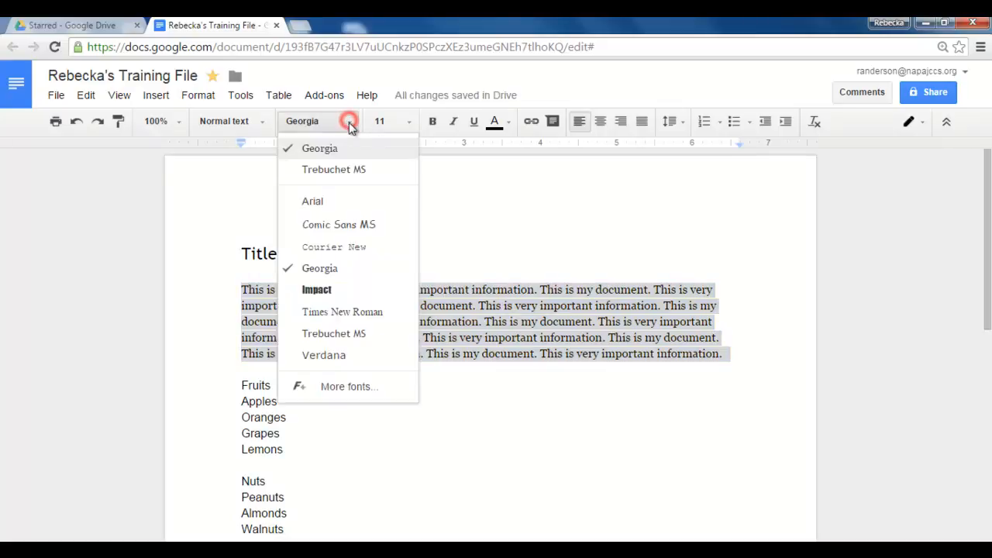
left_click(350, 170)
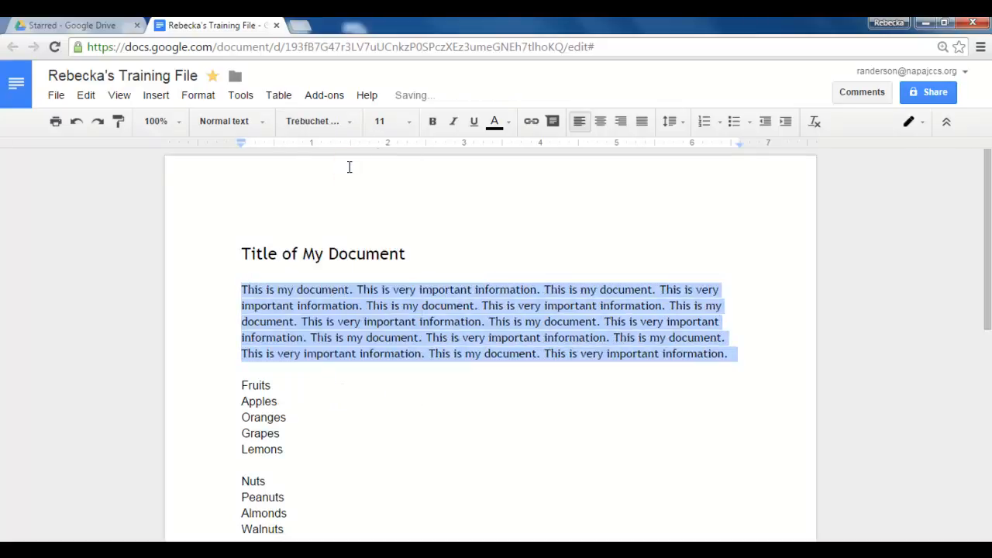
Set the body paragraph's font size to 12 and raise it to a custom size of 13
left_click(409, 128)
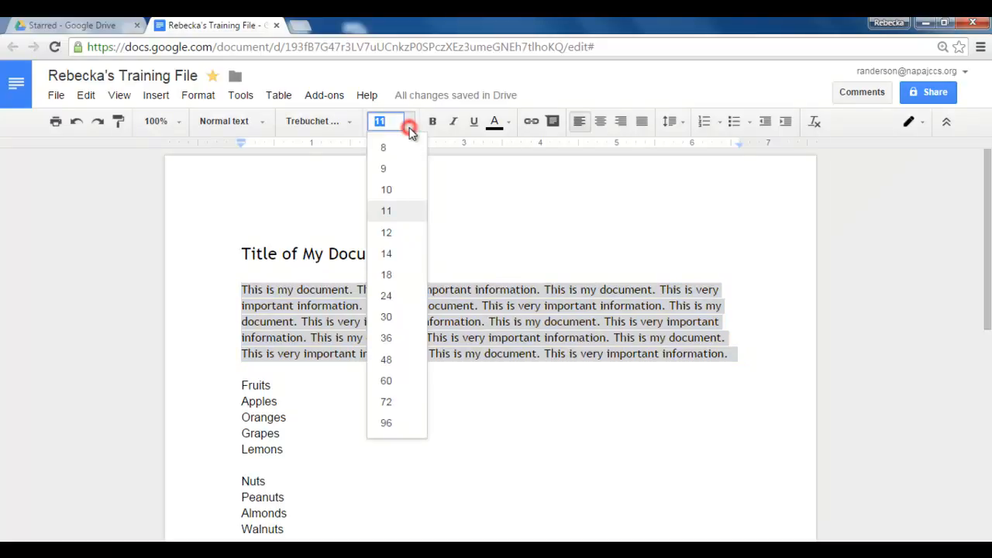
left_click(400, 236)
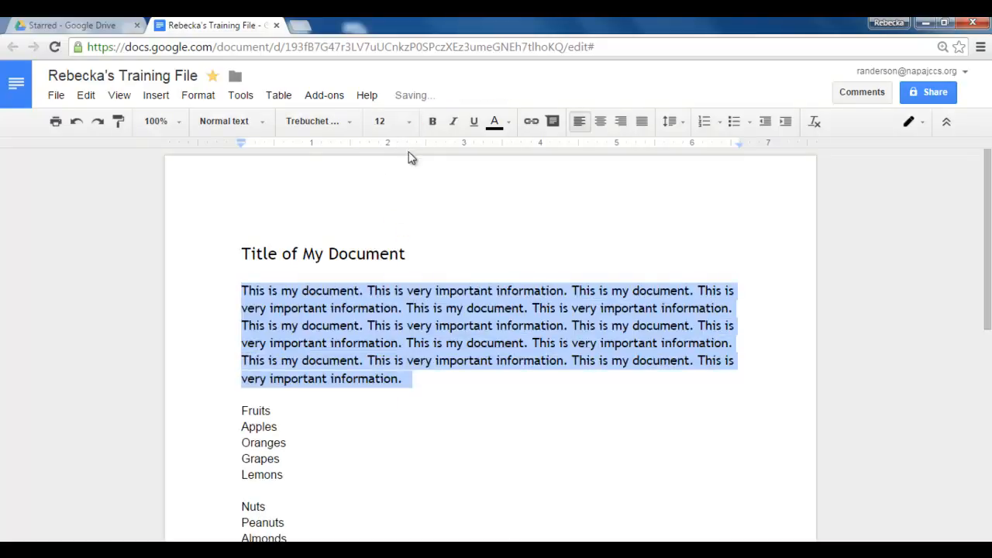
left_click(410, 124)
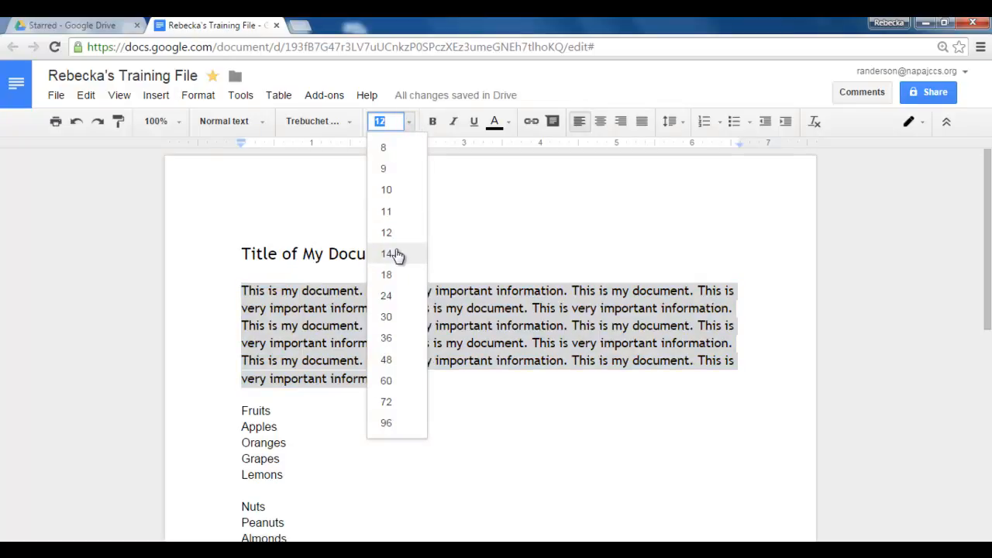
left_click(391, 121)
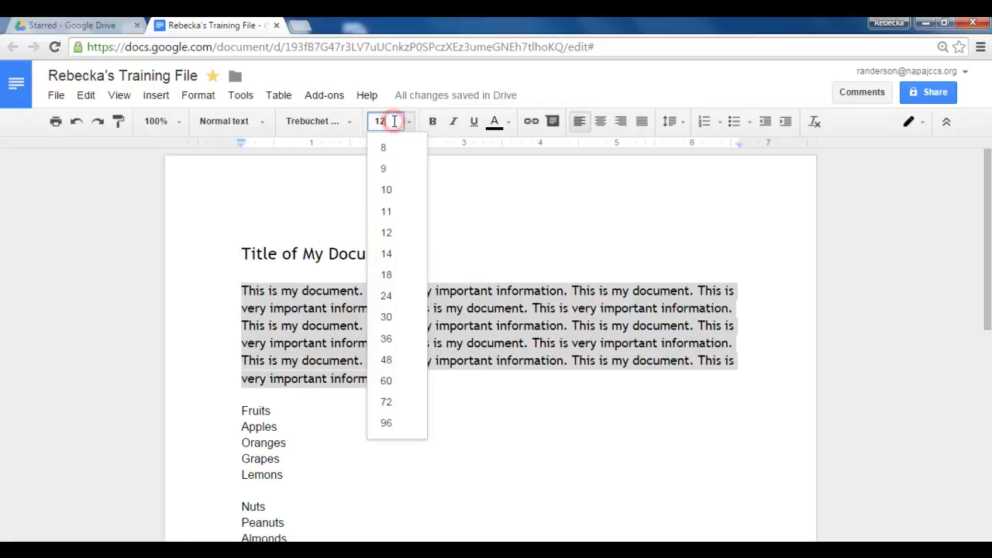
key("BackSpace")
type("8")
key("Return")
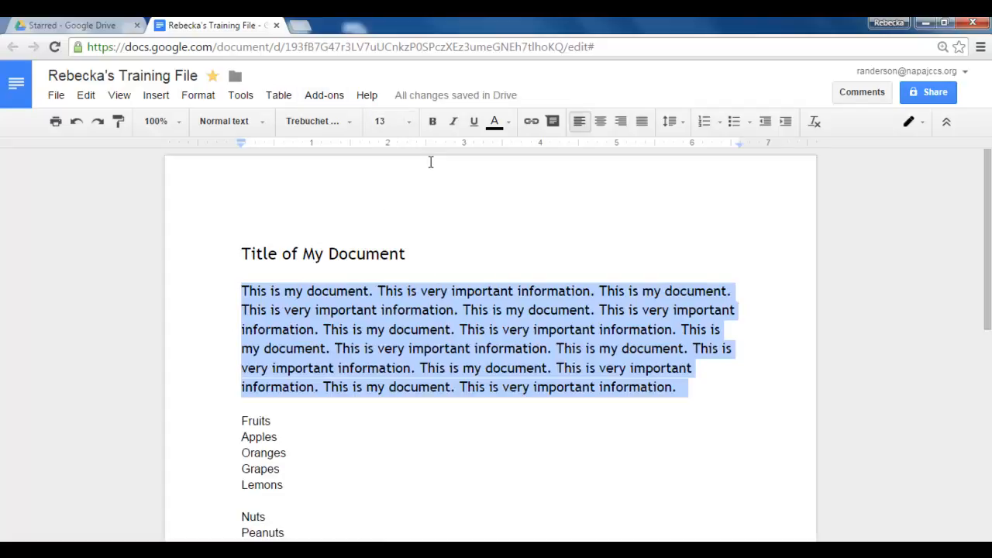
Apply bold, italic and underline formatting to the selected body paragraph
left_click(431, 124)
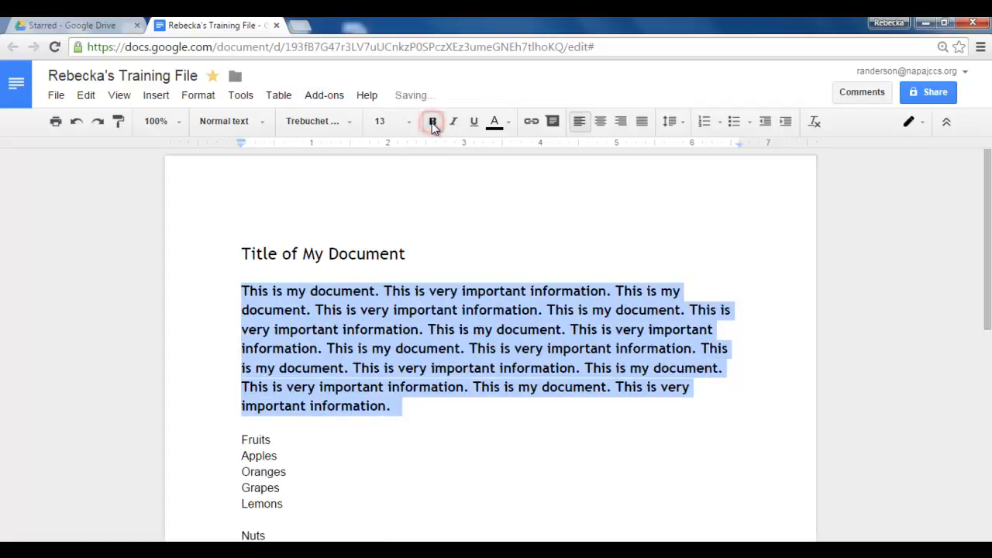
left_click(454, 124)
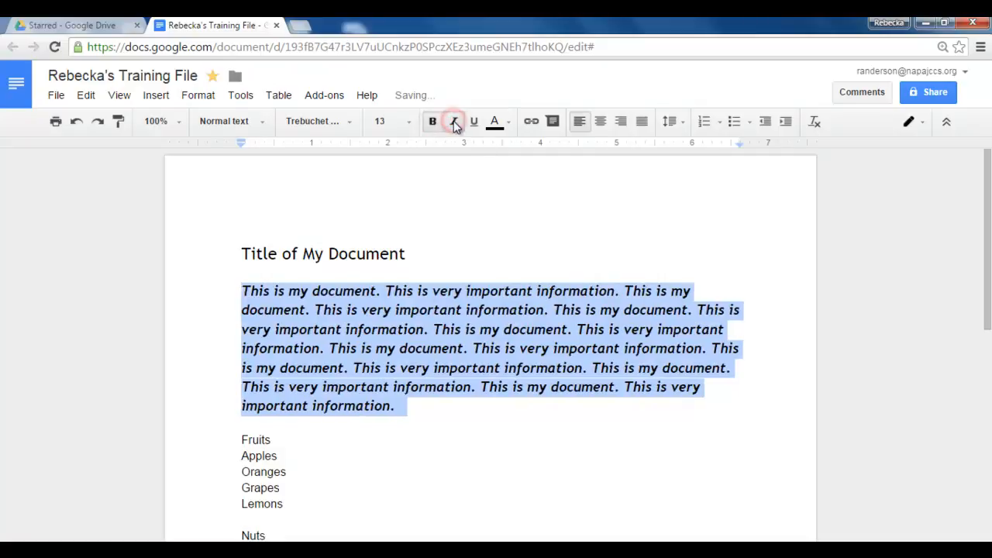
left_click(473, 122)
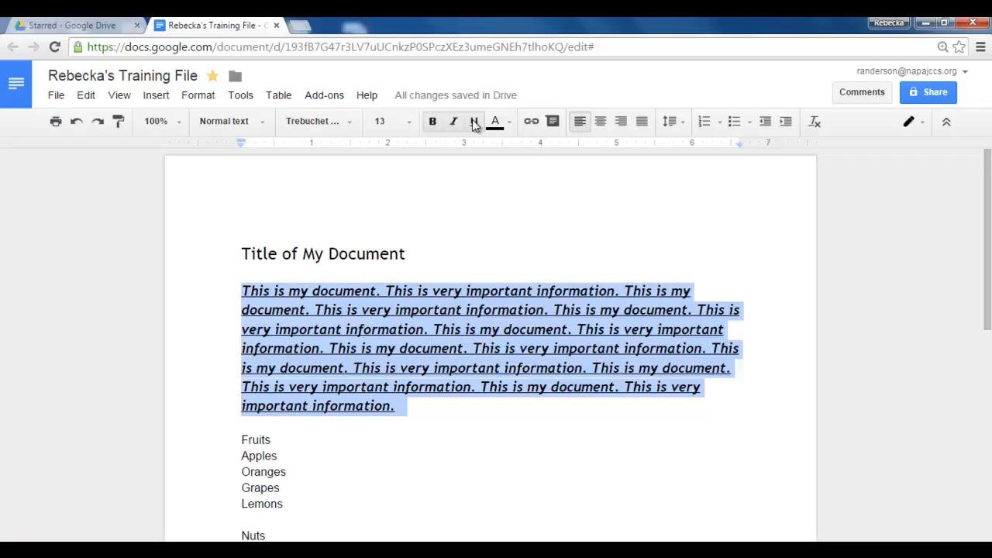
left_click(428, 418)
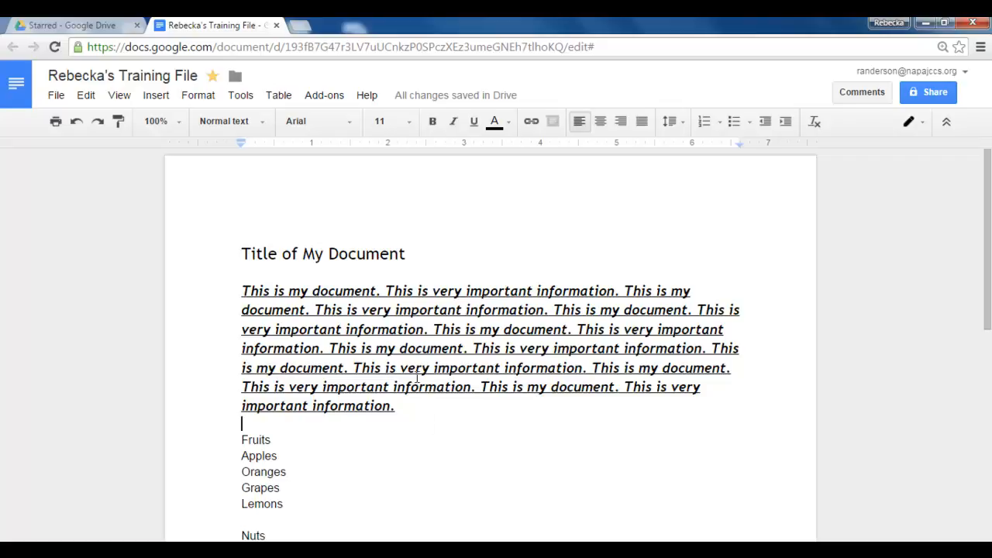
left_click(311, 310)
left_click(330, 366)
left_click(409, 386)
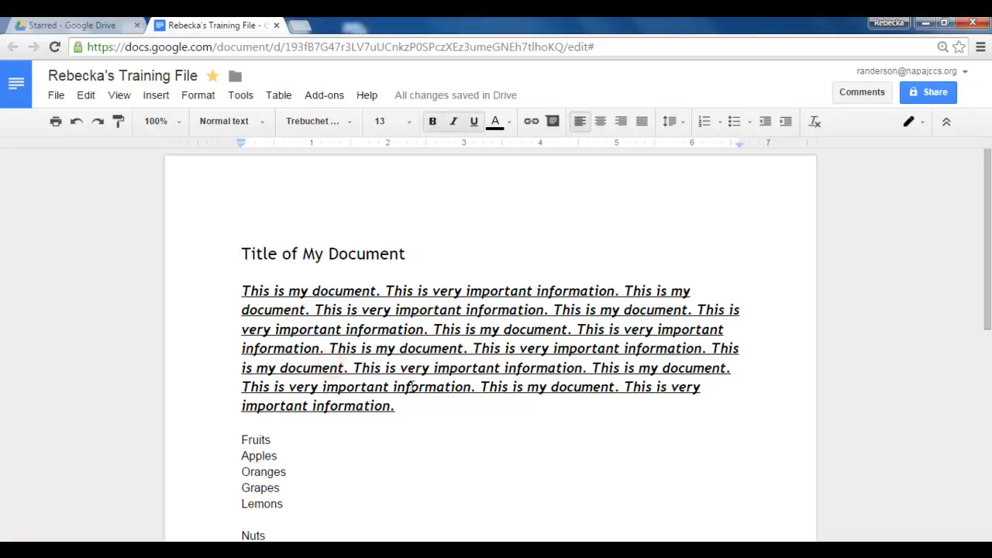
double_click(438, 348)
left_click(439, 349)
left_click(501, 381)
Remove the underline from the entire body paragraph
left_click_drag(399, 410, 218, 296)
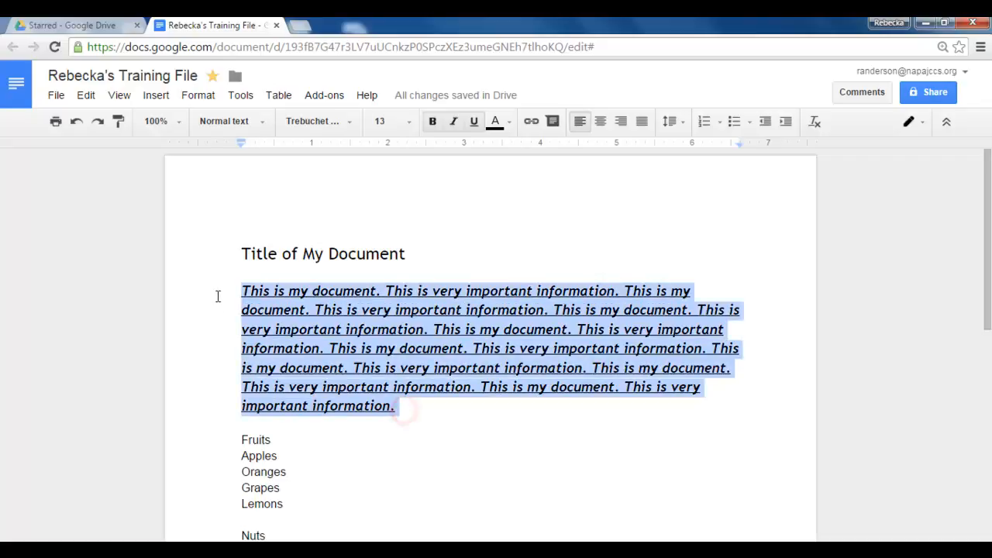
left_click(474, 121)
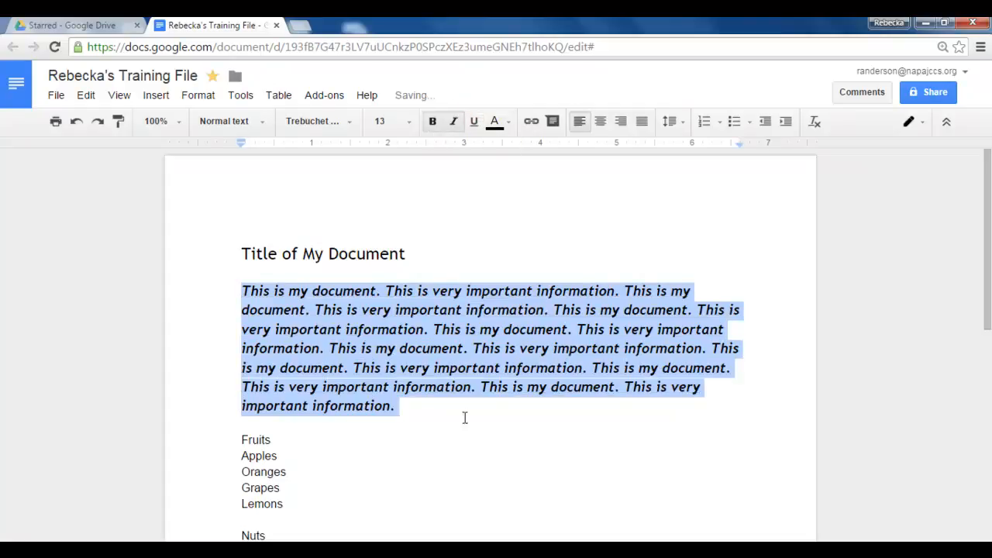
Set the selected body paragraph's text colour to red
left_click(511, 124)
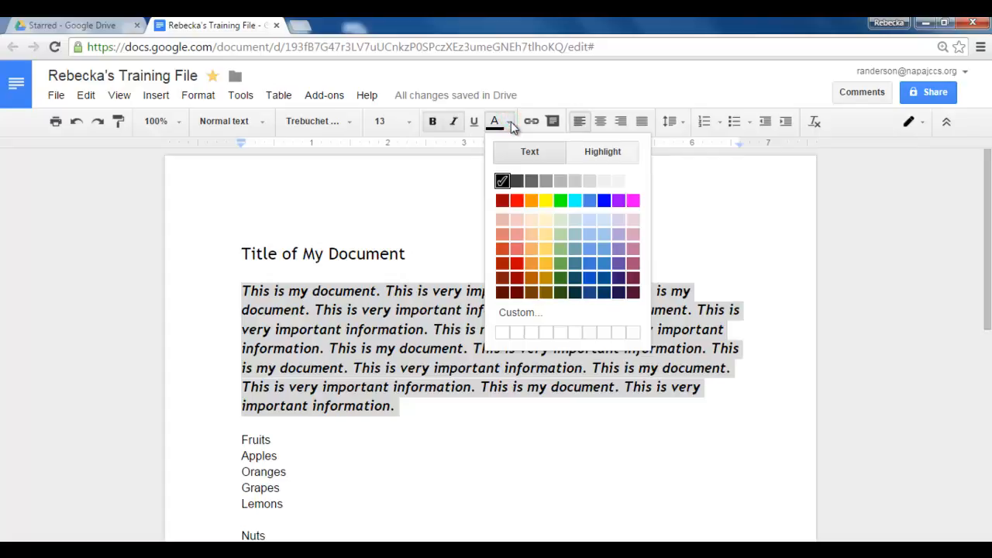
left_click(516, 200)
left_click(472, 436)
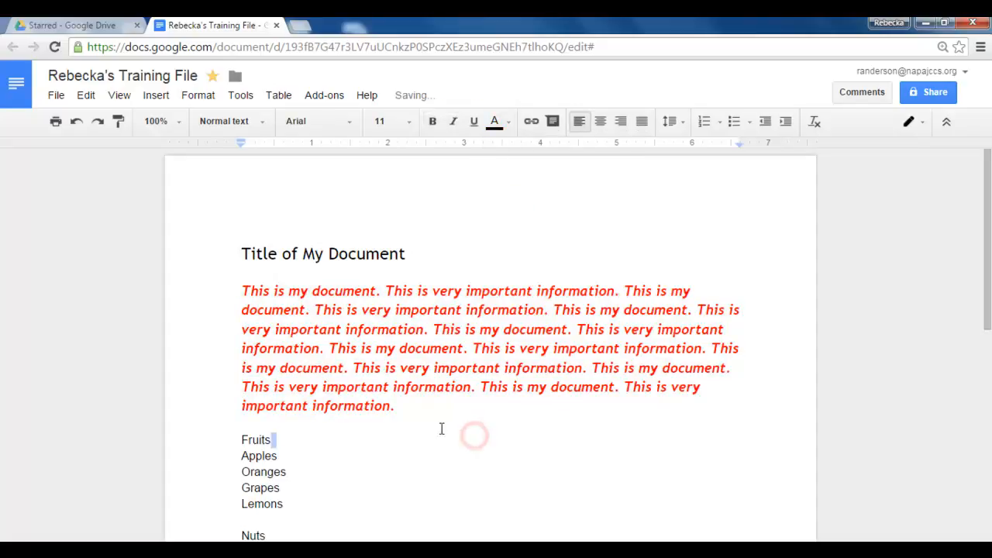
Highlight the whole body paragraph below the title in yellow
left_click_drag(427, 410, 224, 284)
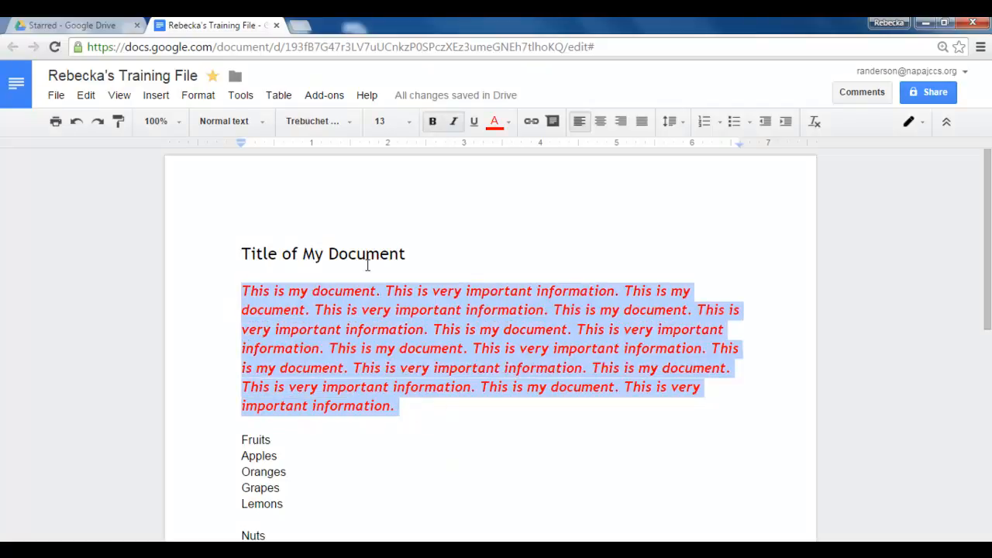
left_click(509, 124)
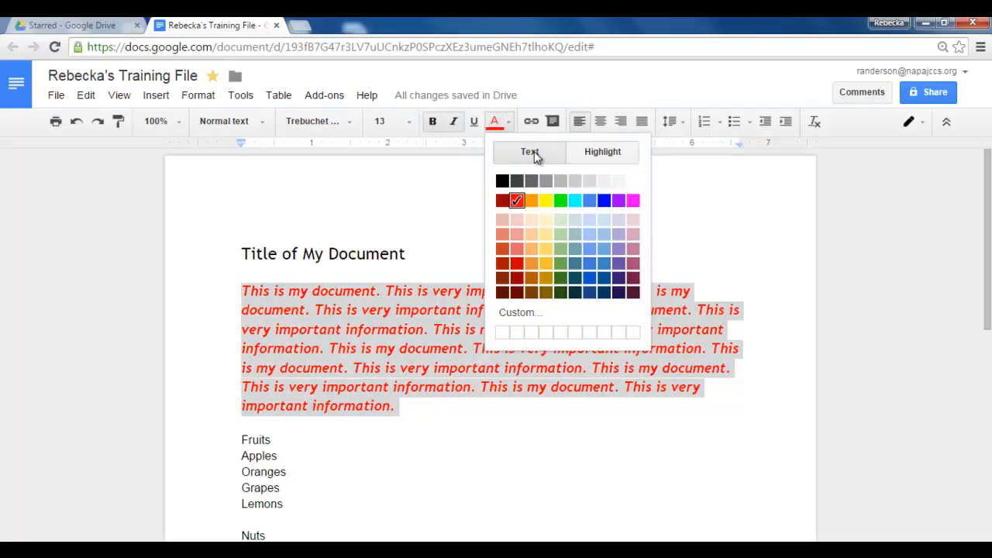
left_click(604, 153)
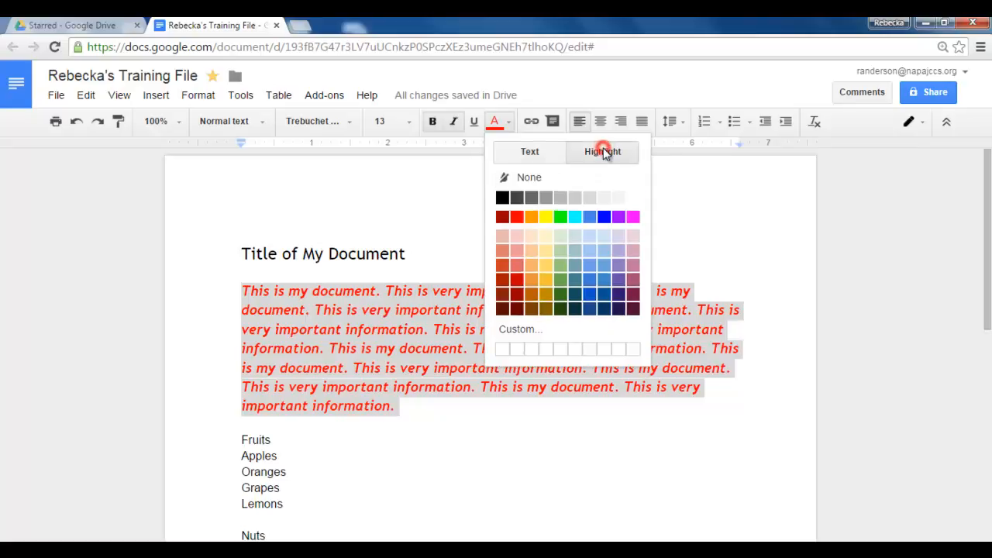
left_click(545, 217)
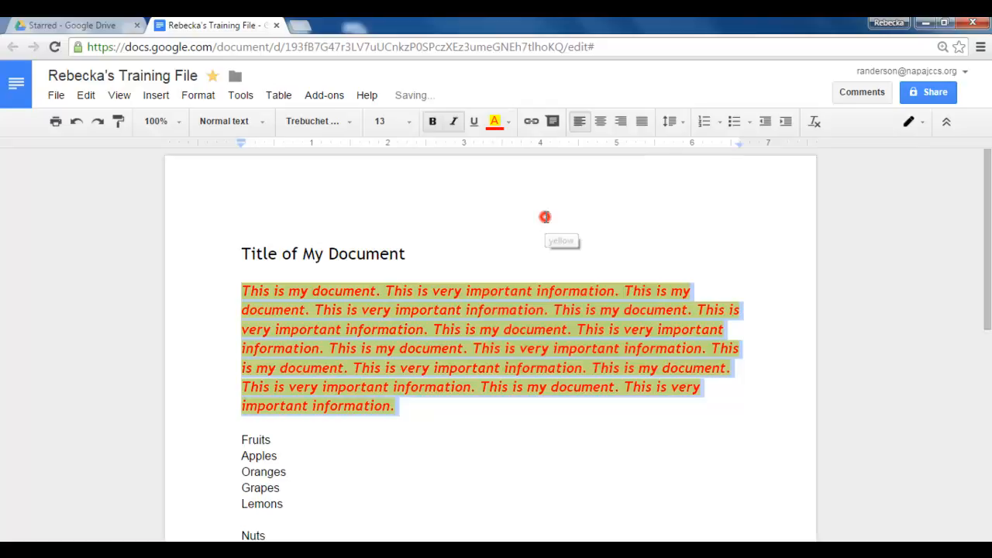
left_click(425, 427)
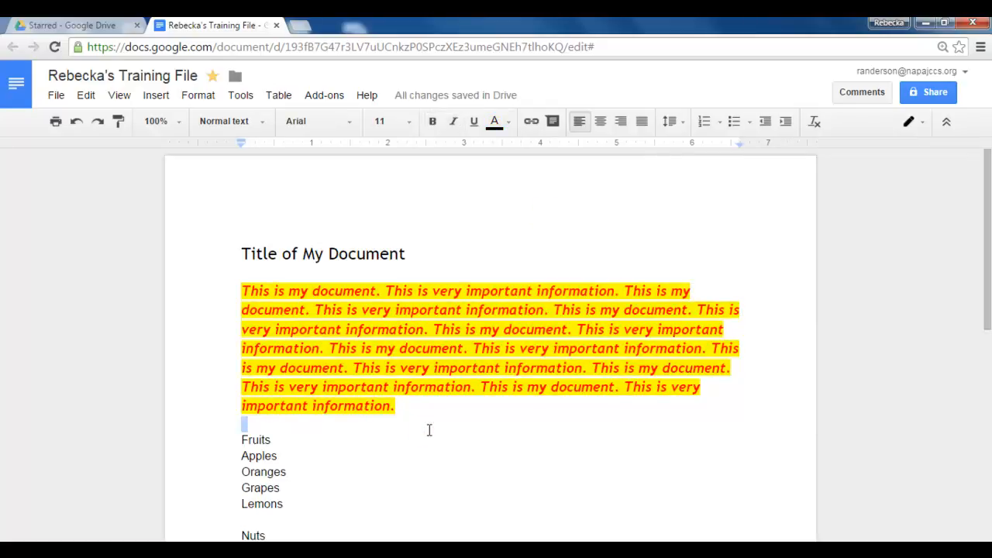
Change the body paragraph's highlight colour to green
left_click_drag(409, 406, 231, 289)
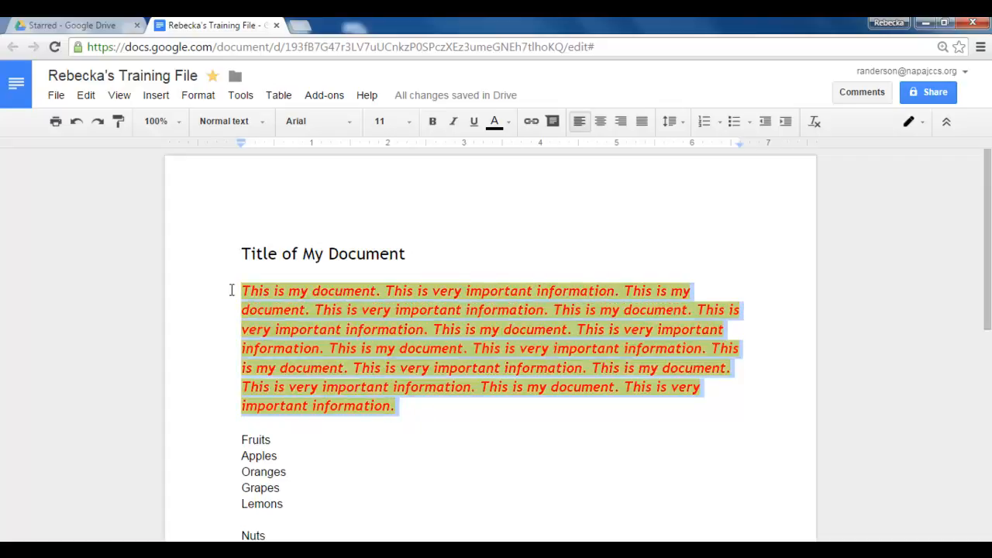
left_click(509, 123)
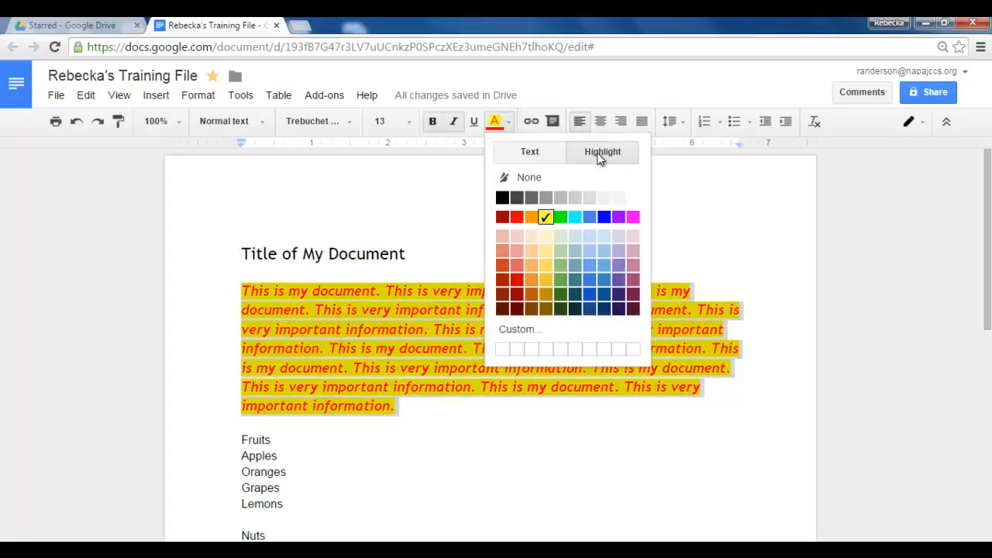
left_click(558, 217)
left_click(475, 438)
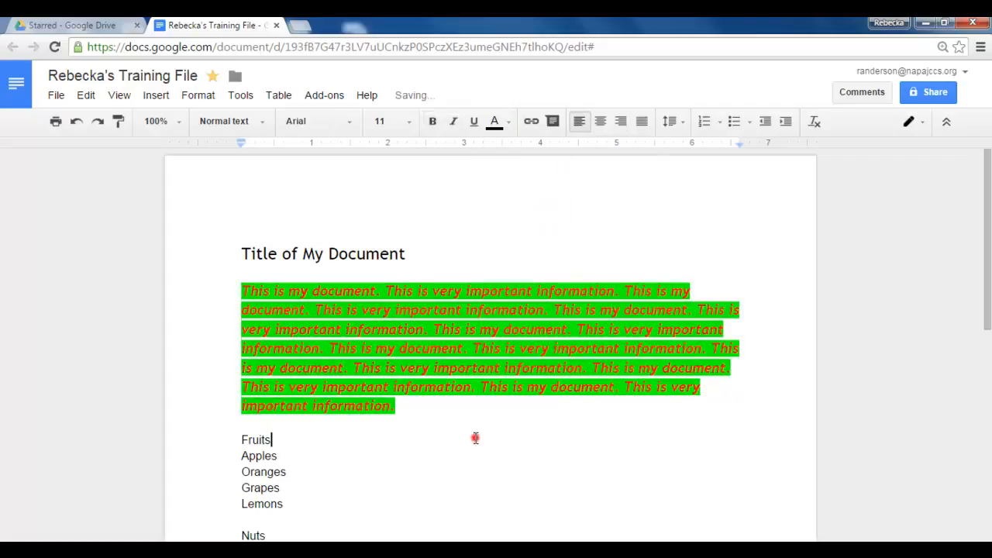
Set the highlight colour of the entire body paragraph to white
left_click_drag(422, 406, 237, 287)
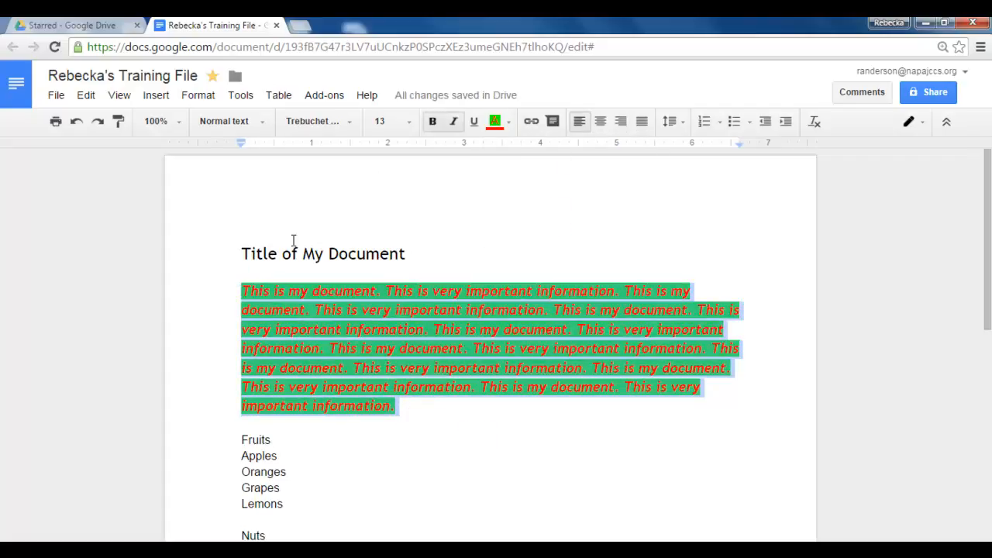
left_click(505, 124)
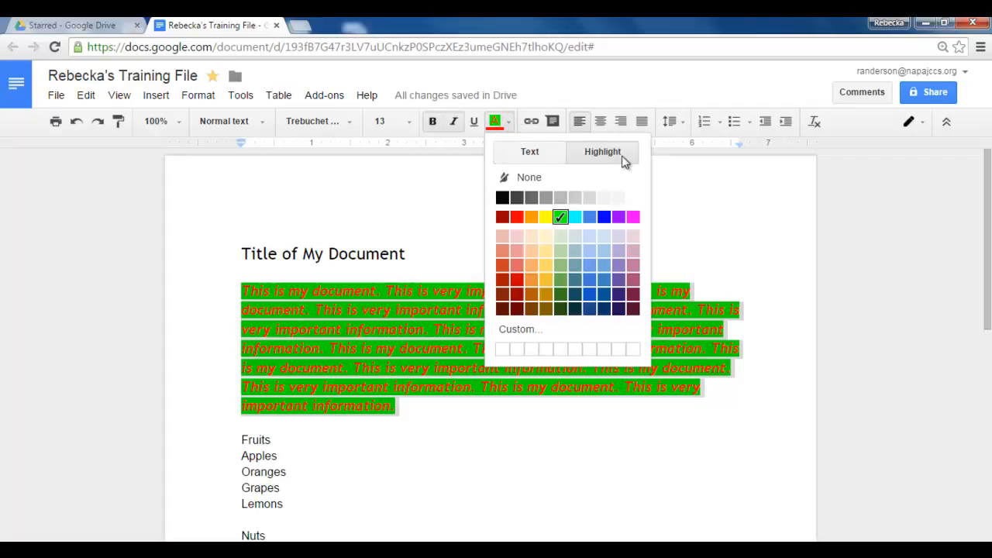
left_click(633, 197)
Change the body paragraph's text colour to the dark grey beside black and deselect the paragraph
left_click(509, 125)
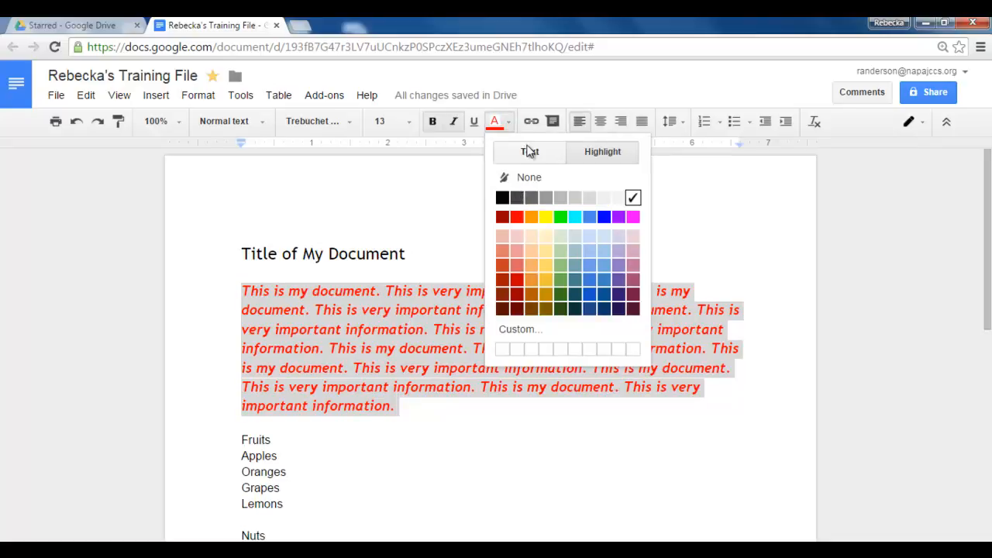
left_click(527, 155)
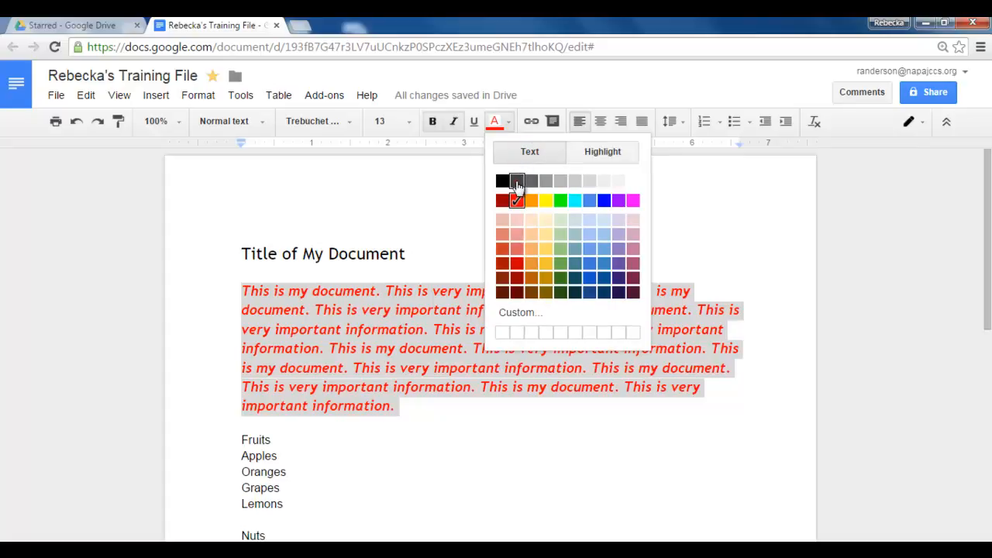
left_click(516, 180)
left_click(511, 203)
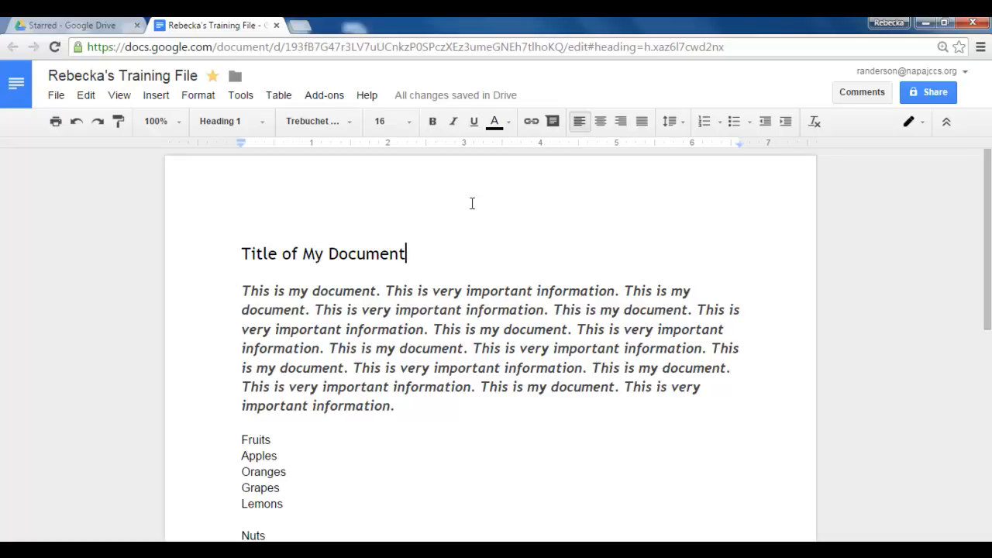
Try centre alignment on the whole body paragraph and return it to left alignment
left_click_drag(242, 291, 405, 401)
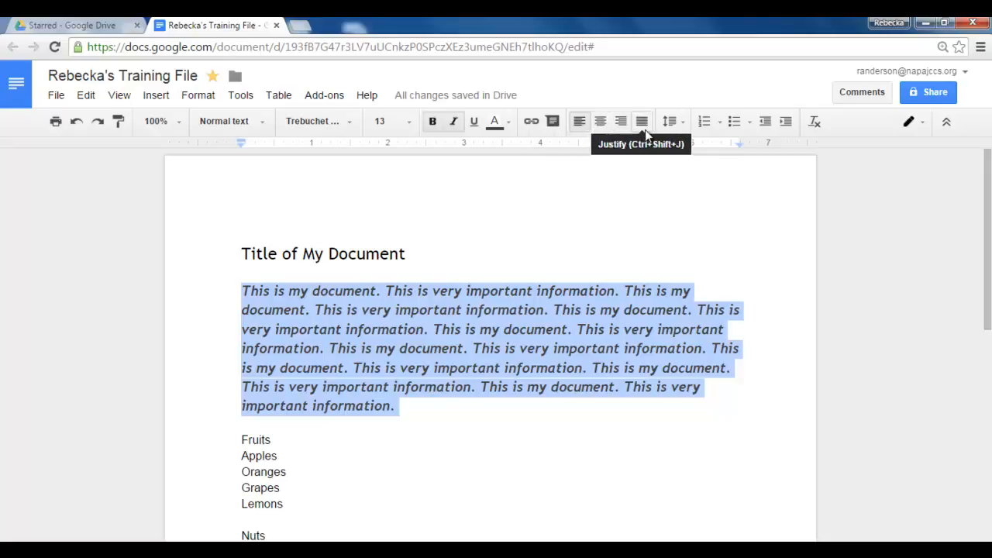
left_click(601, 123)
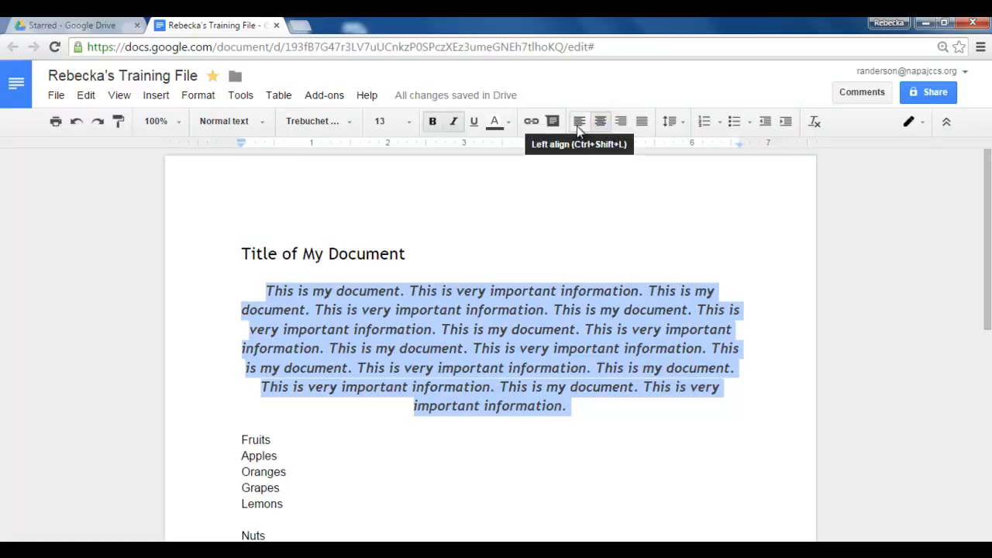
left_click(578, 122)
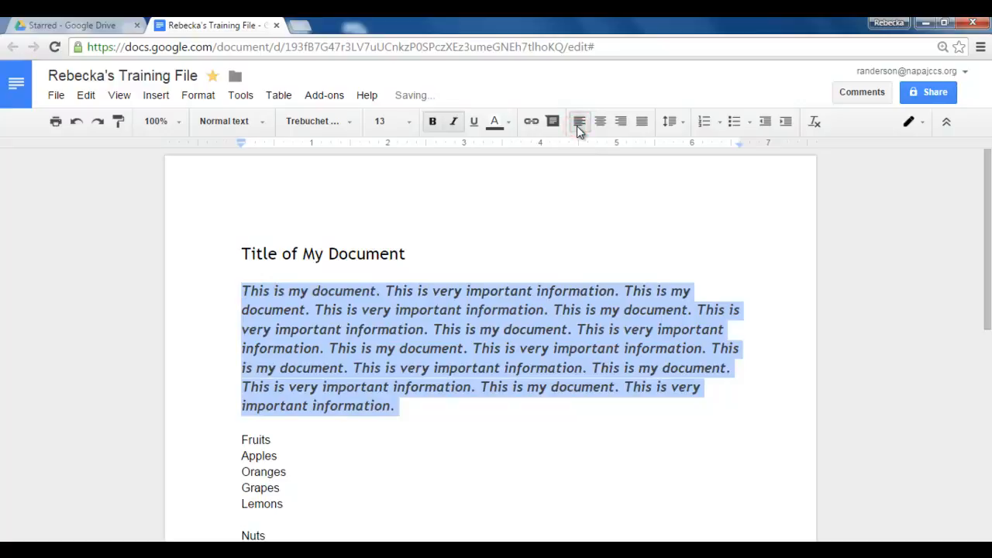
Try double line spacing on the selected body paragraph and set its spacing to 1.15
left_click(681, 128)
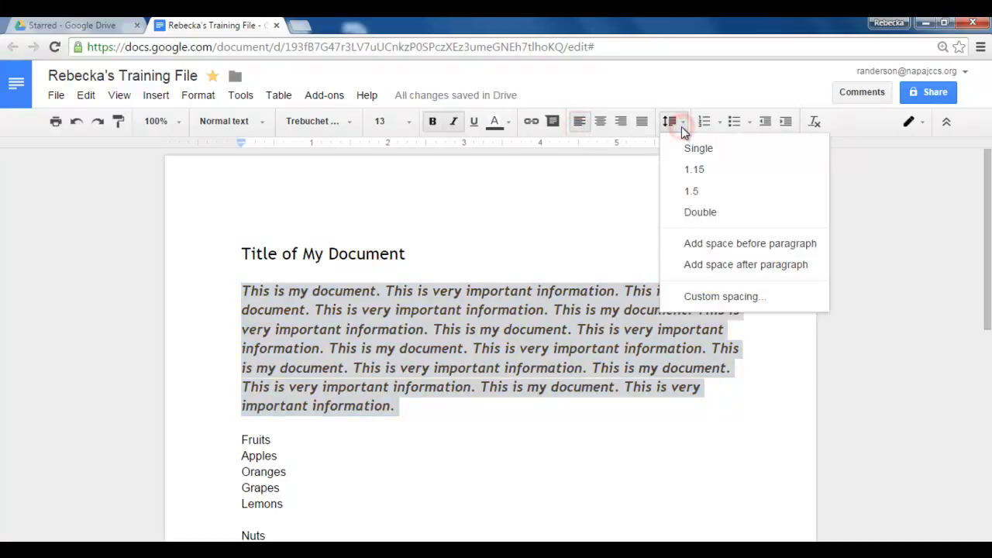
left_click(692, 211)
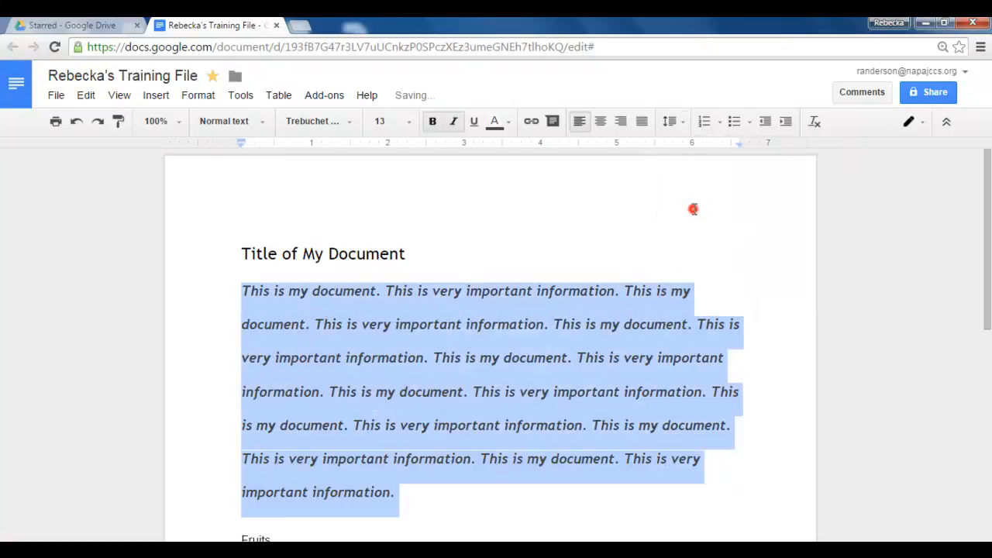
left_click(673, 124)
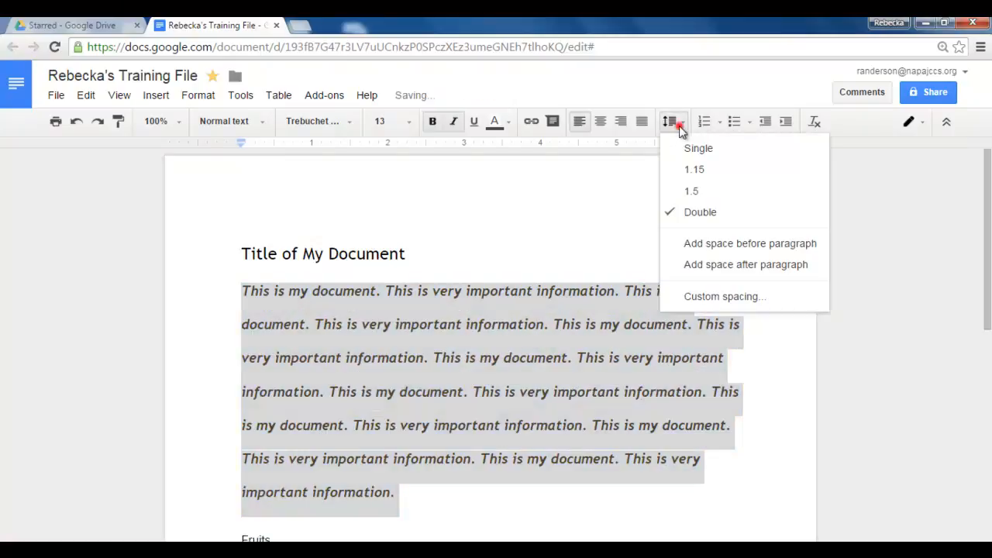
left_click(712, 170)
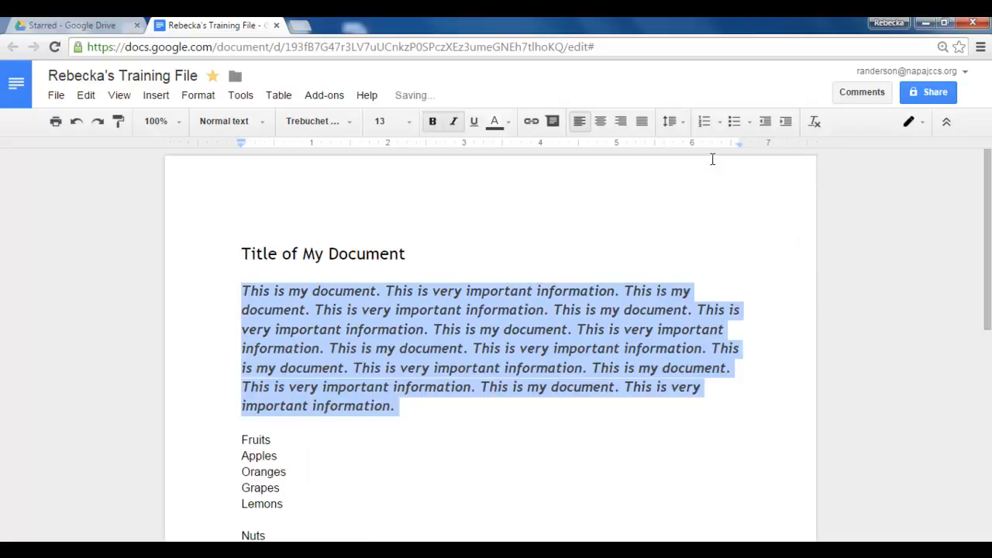
left_click(408, 405)
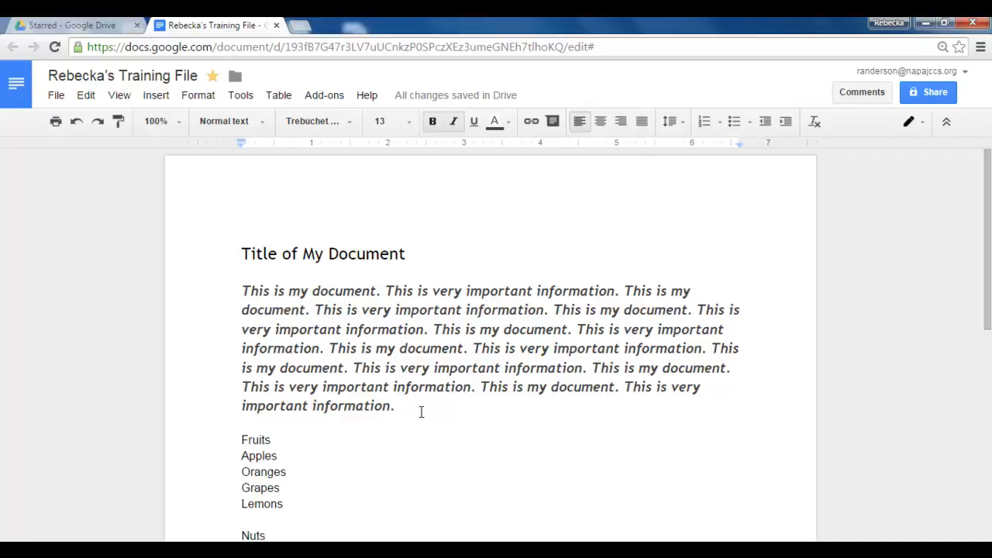
Turn the four items under Fruits, Apples through Lemons, into a numbered list
scroll(436, 333, "down", 1)
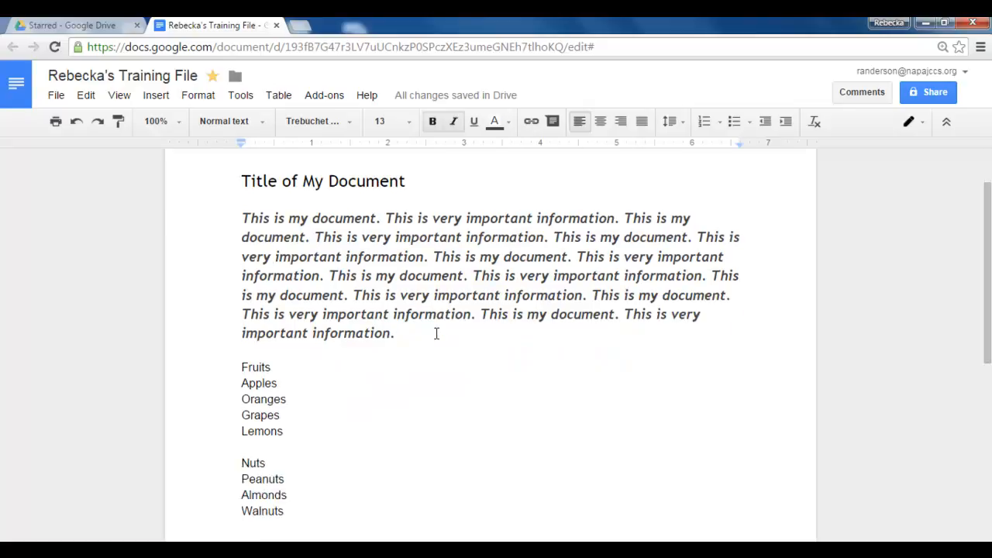
scroll(436, 334, "down", 1)
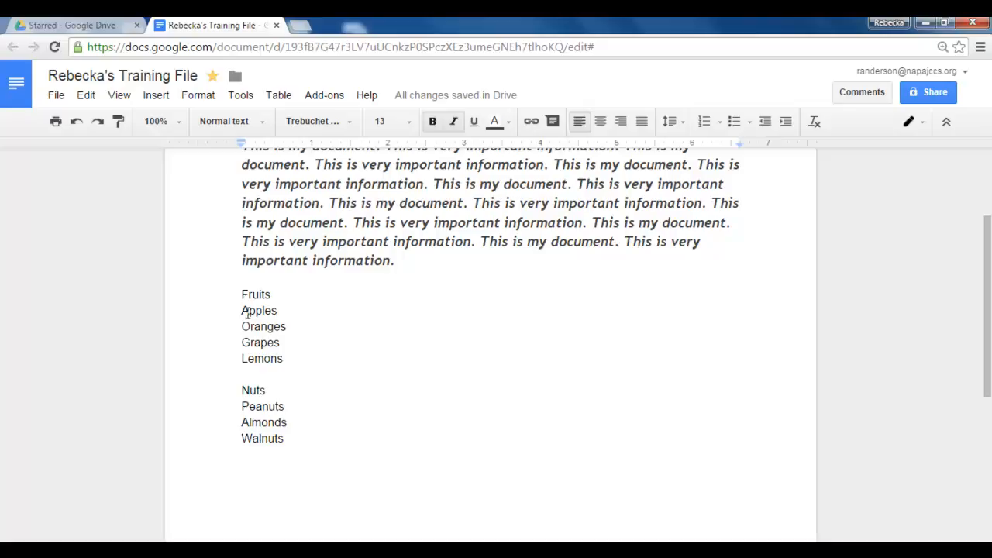
left_click_drag(239, 310, 286, 358)
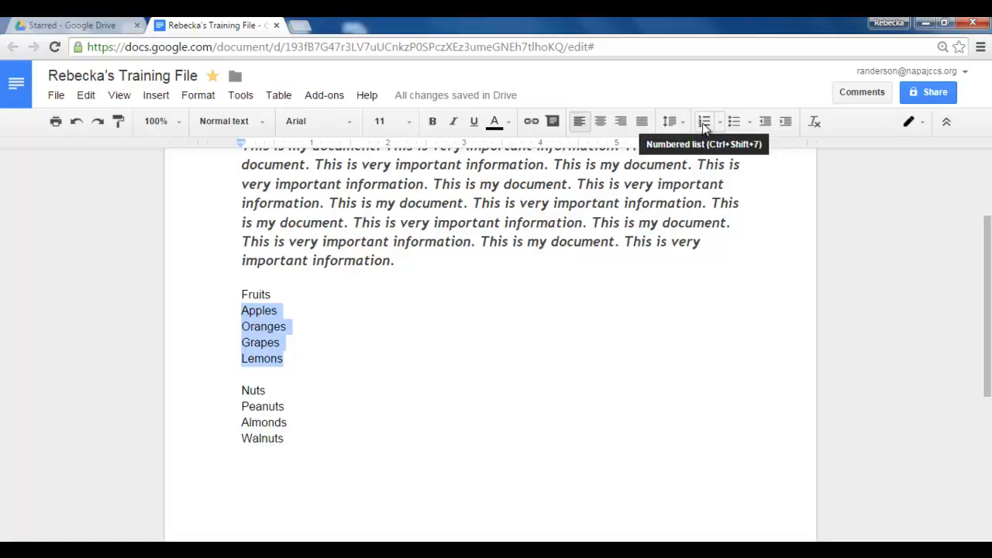
left_click(704, 124)
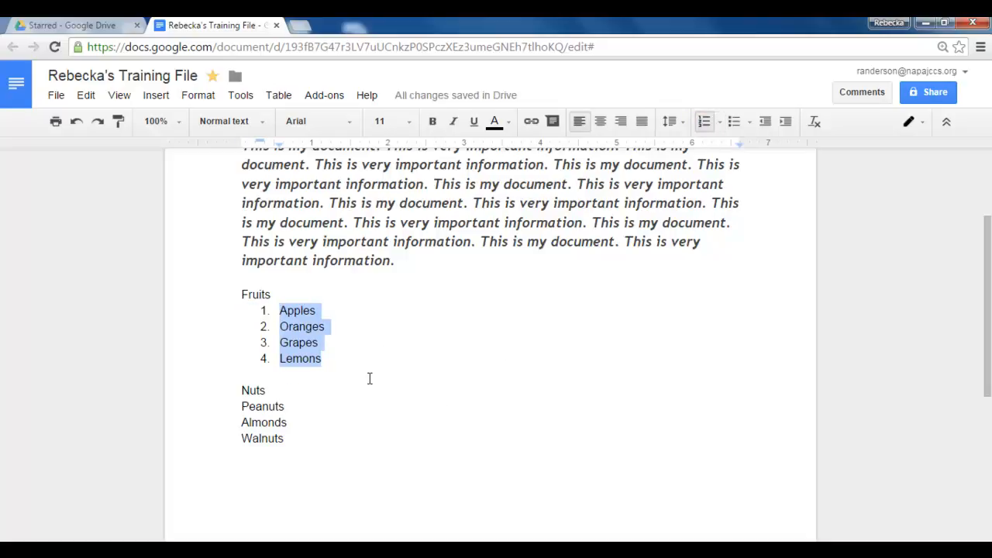
left_click(316, 311)
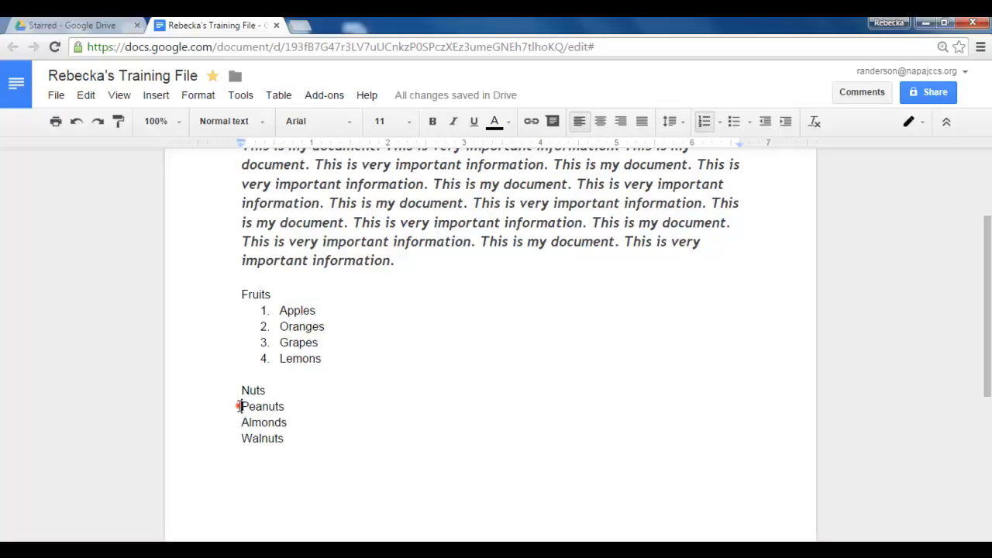
Turn the three items under Nuts, Peanuts through Walnuts, into a bulleted list
left_click_drag(239, 406, 283, 439)
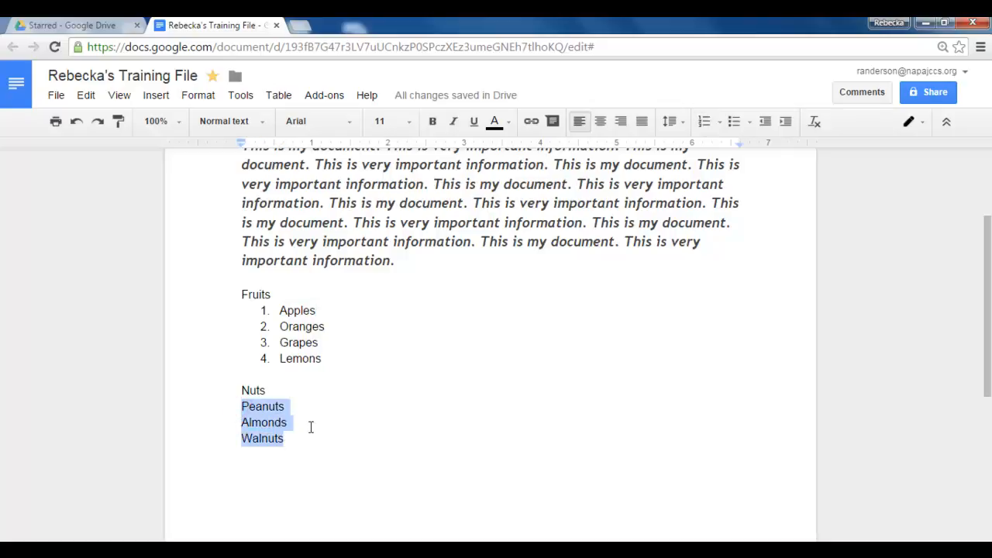
left_click(733, 122)
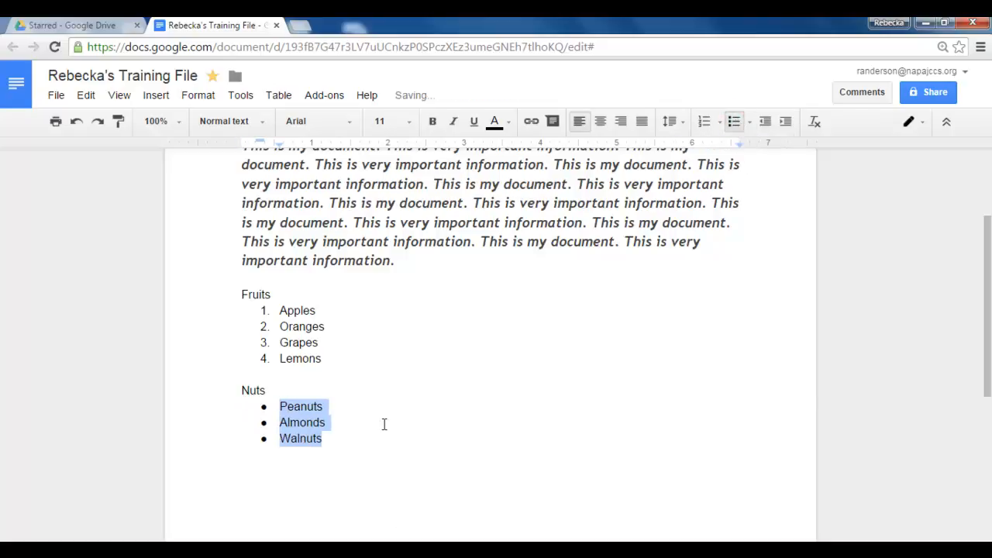
Try decreasing and increasing the nuts bulleted list's indentation, leave it indented one extra level, and deselect the list
left_click(763, 121)
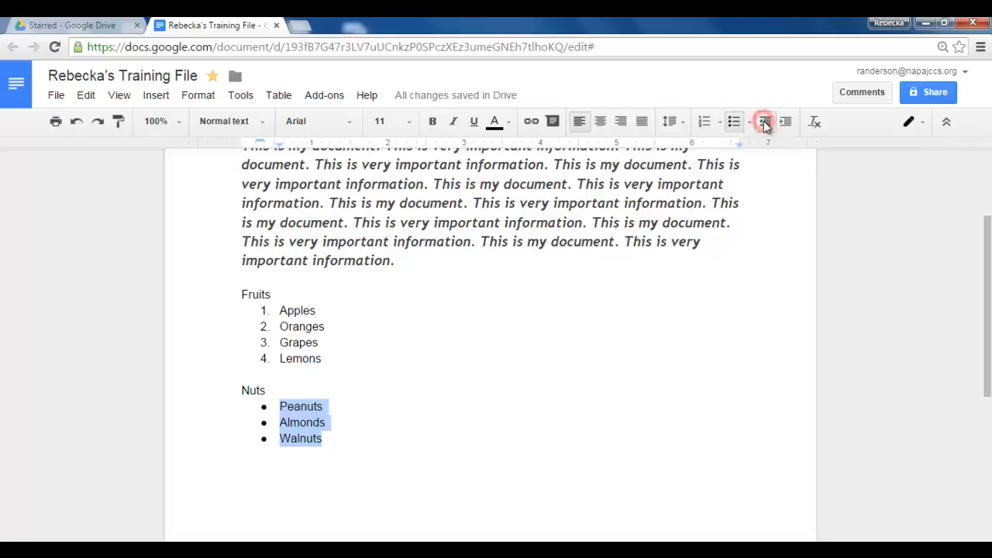
left_click(785, 122)
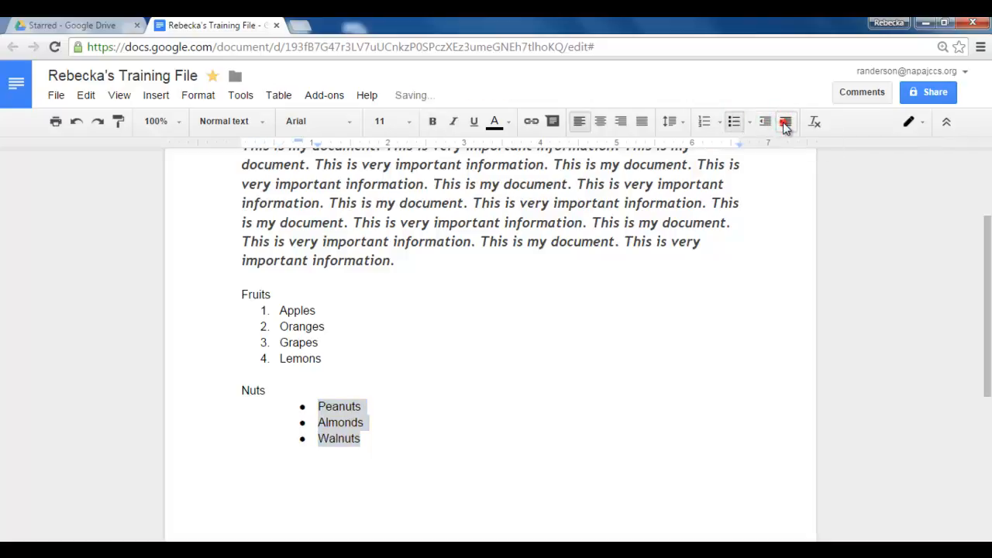
left_click(784, 123)
left_click(764, 122)
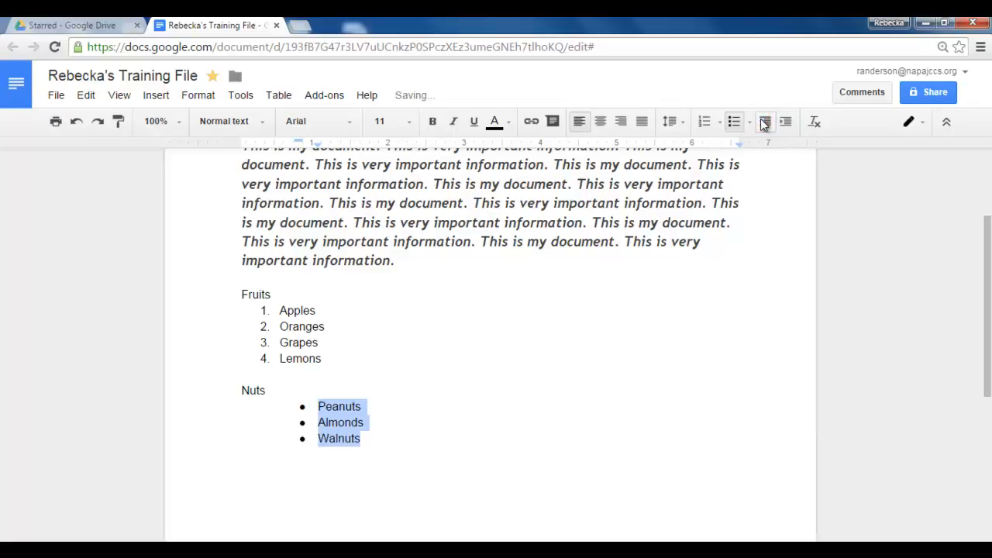
left_click(763, 122)
left_click(783, 121)
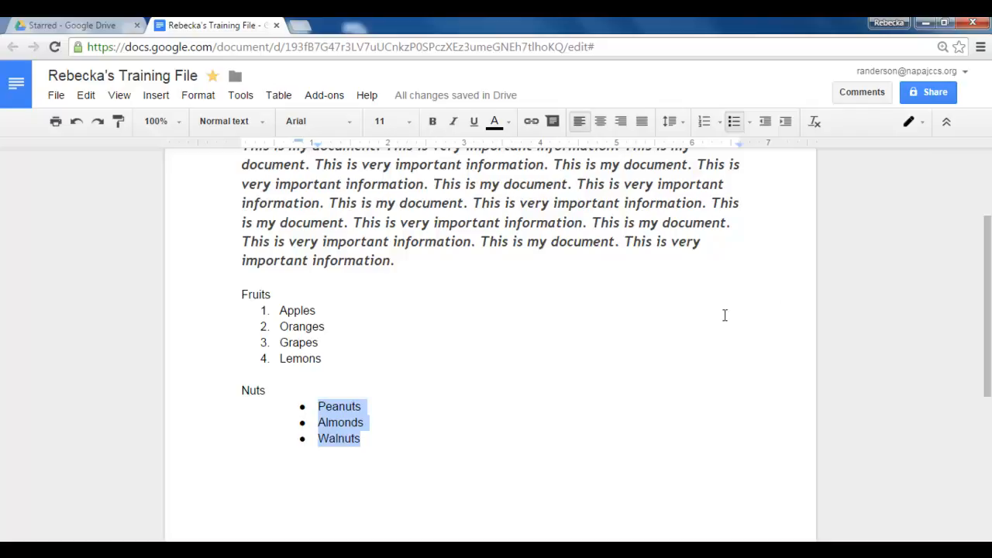
left_click(560, 390)
scroll(483, 306, "up", 2)
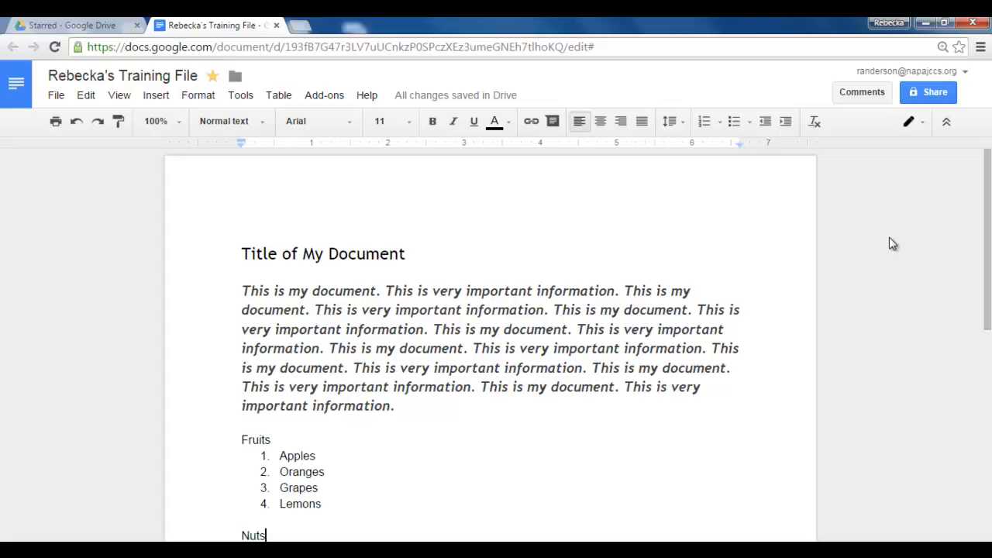
Try compacting the document header by repeatedly hiding the title and menu bar, and restore the full controls
left_click(945, 124)
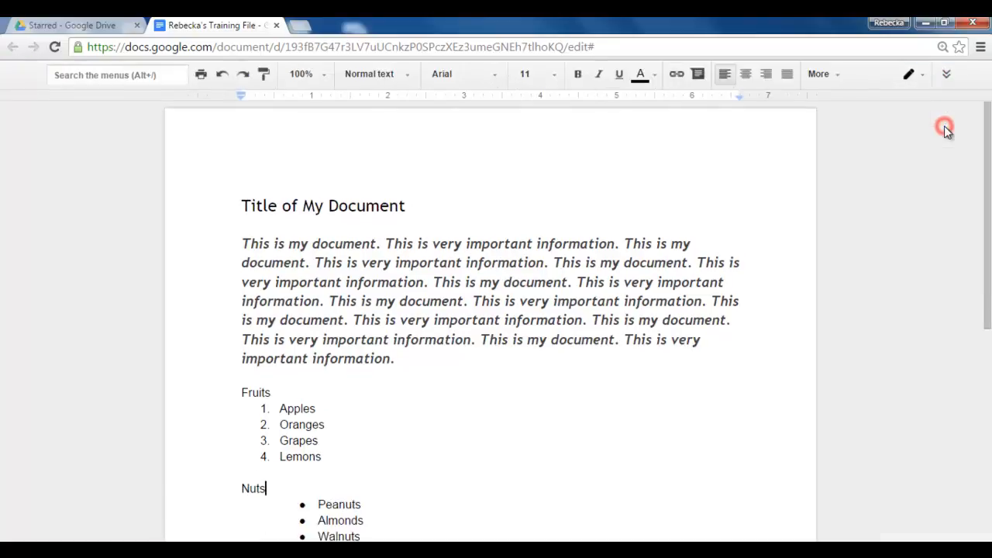
left_click(946, 74)
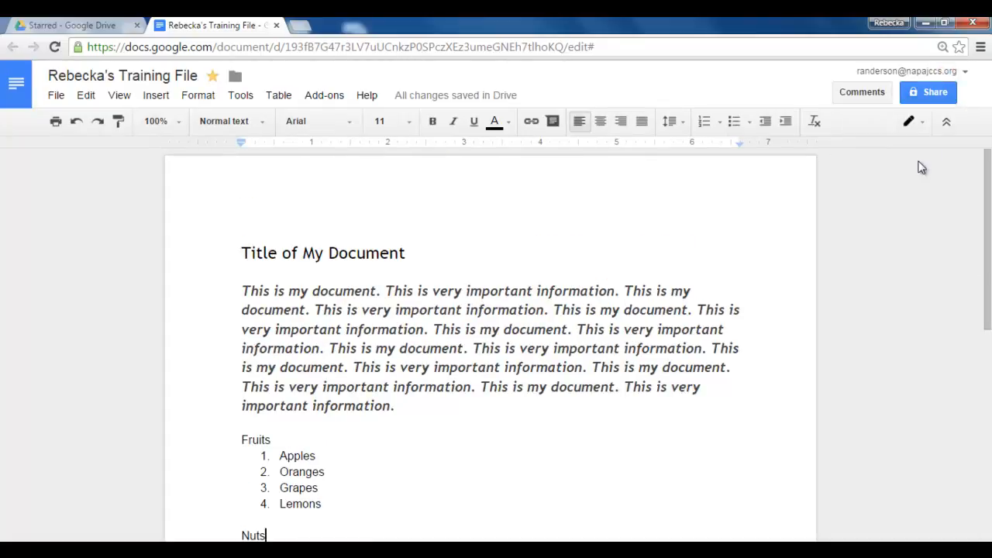
left_click(946, 122)
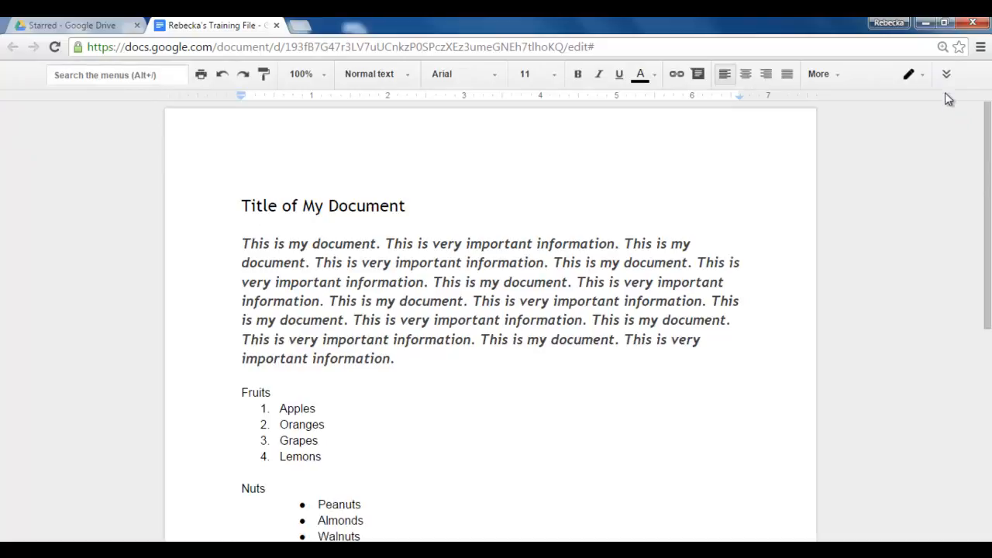
left_click(946, 76)
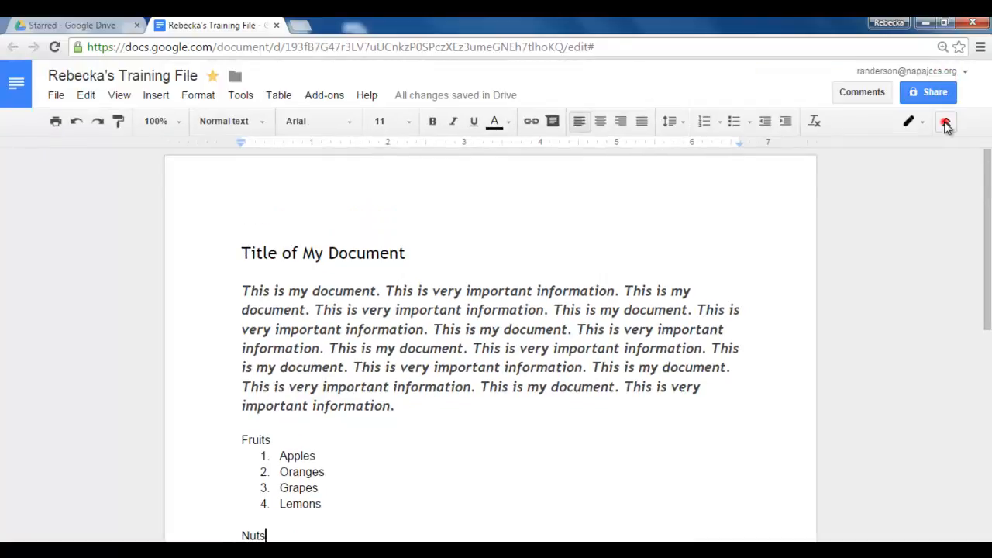
left_click(945, 122)
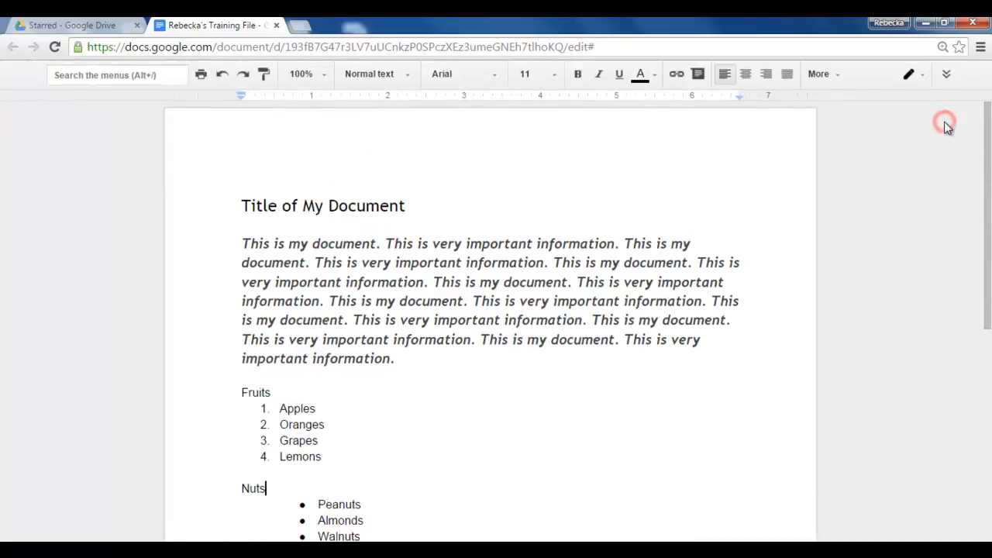
left_click(947, 76)
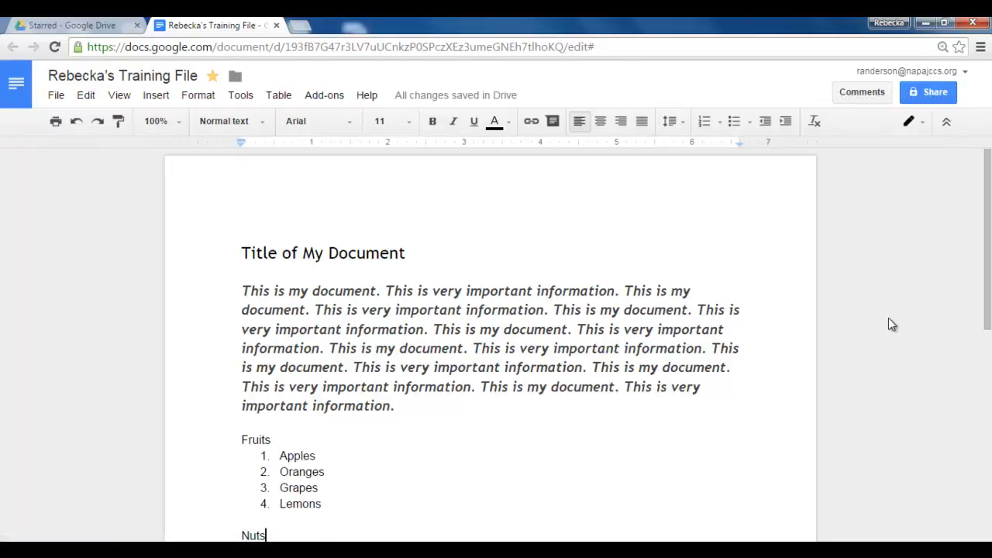
left_click(946, 124)
left_click(946, 74)
scroll(874, 387, "down", 1)
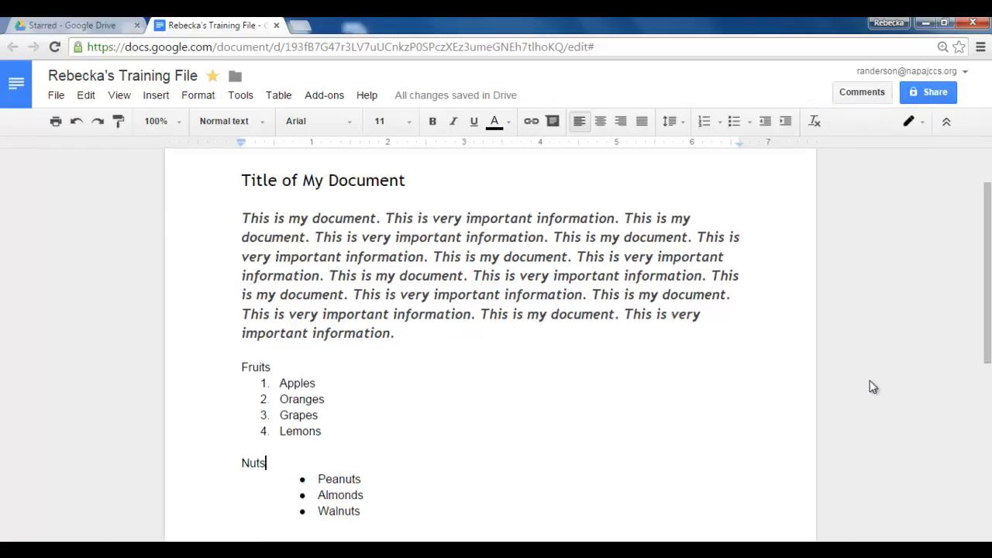